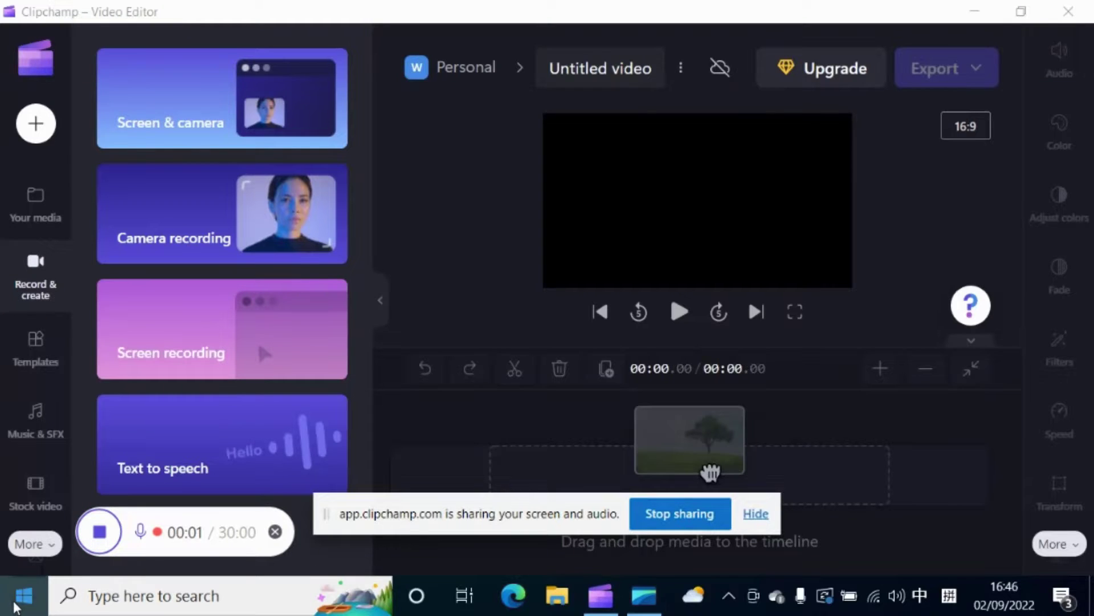
- Launch Windows Camera and record a brief webcam video clip
click(15, 605)
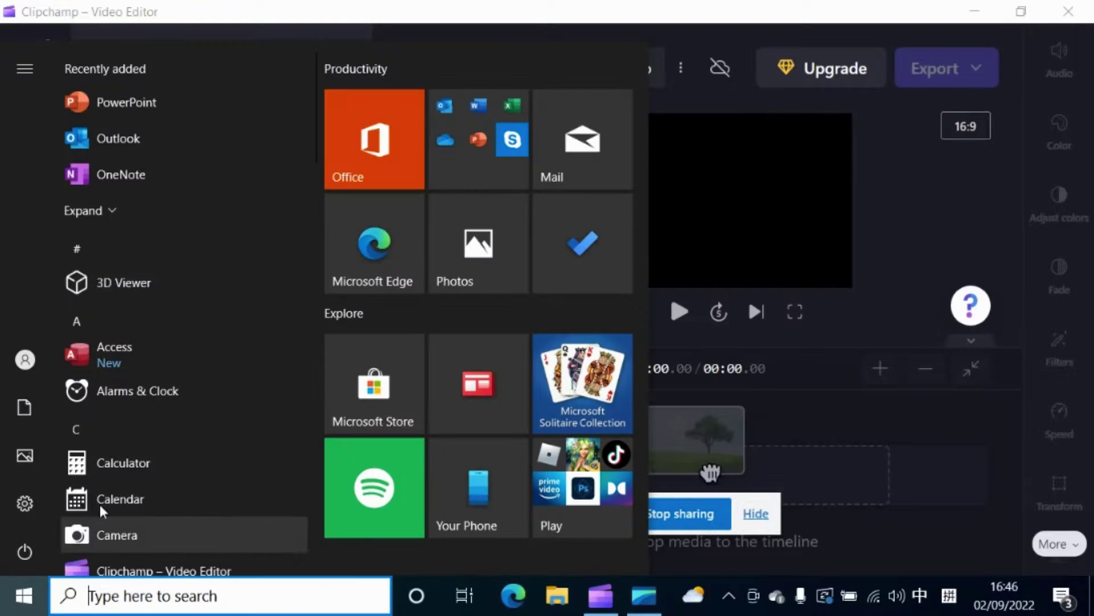
click(153, 533)
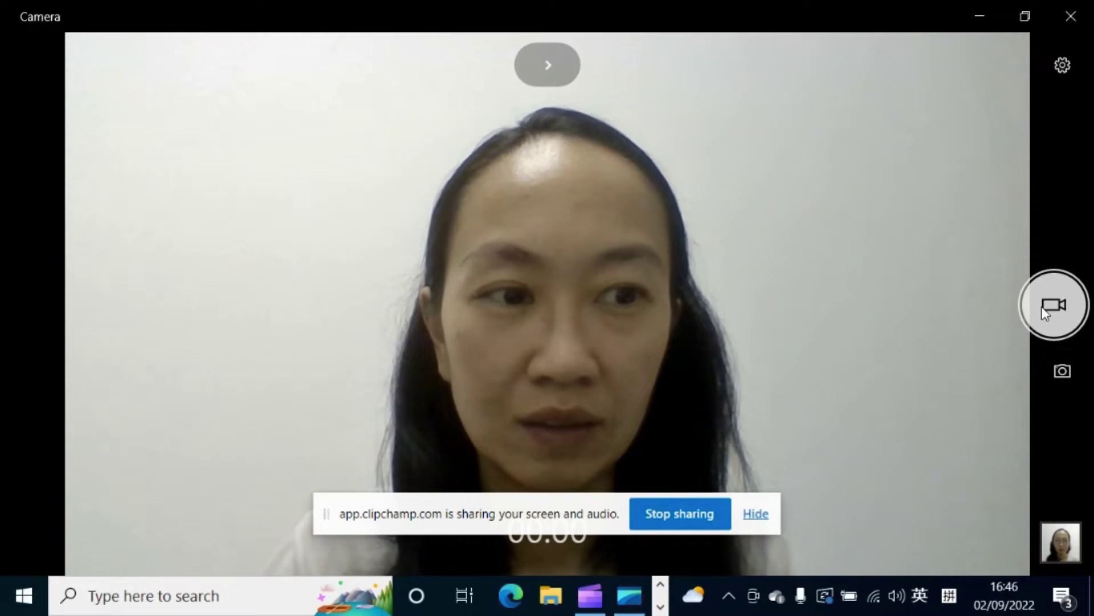
click(1054, 303)
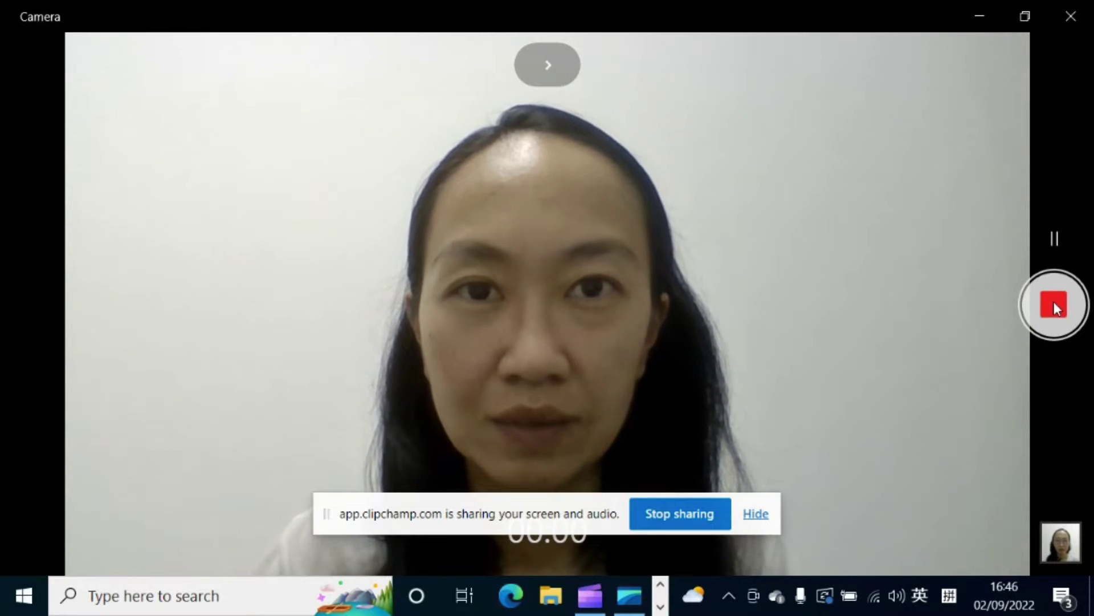
click(1056, 307)
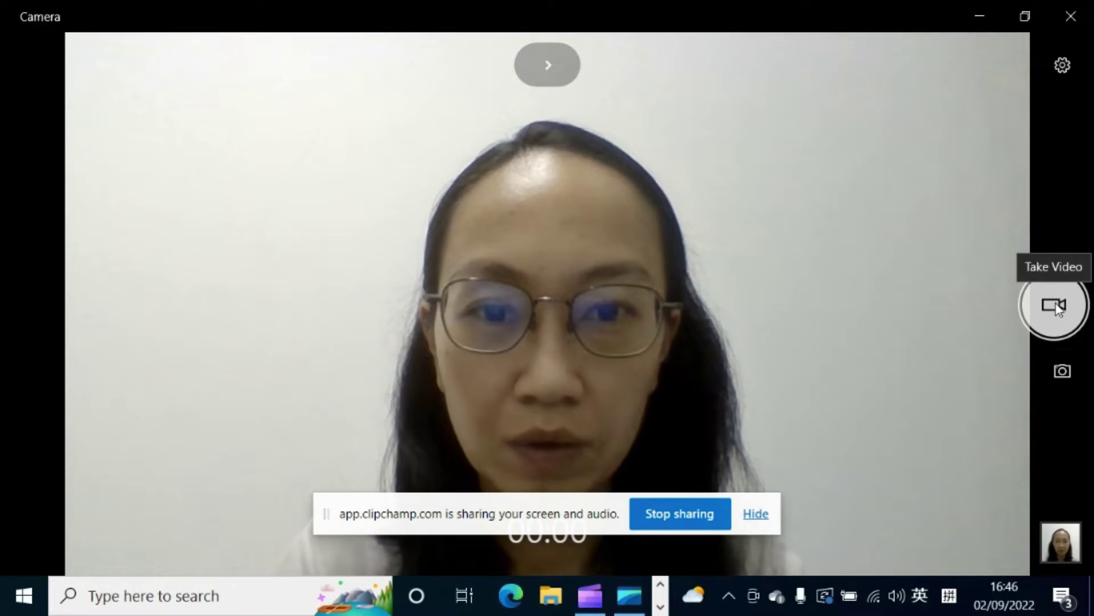
key(shift)
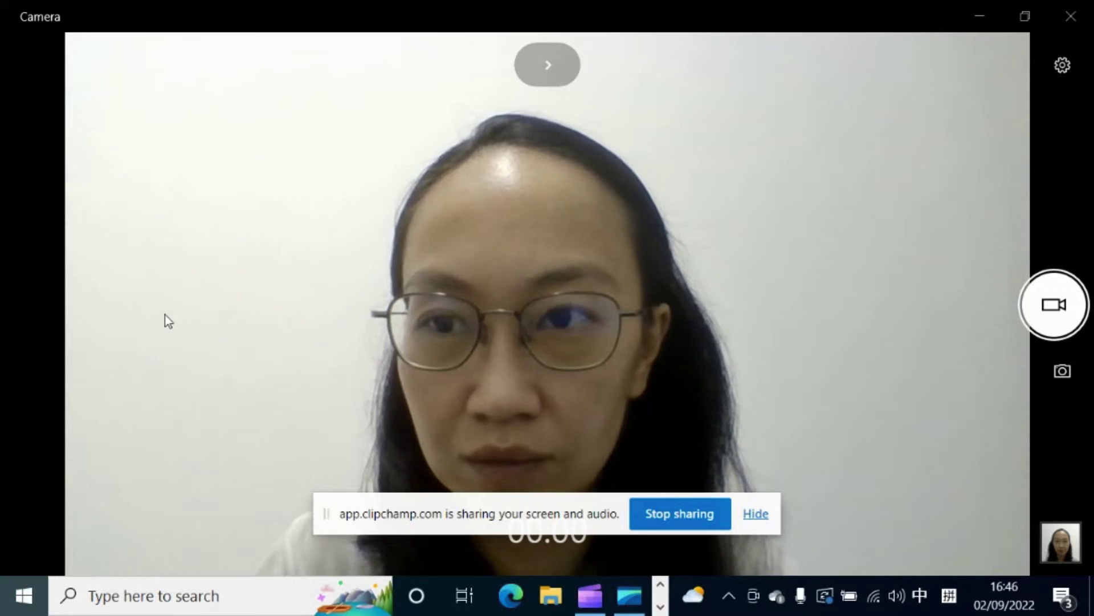
- Start a new blank PowerPoint presentation
key(super)
click(153, 104)
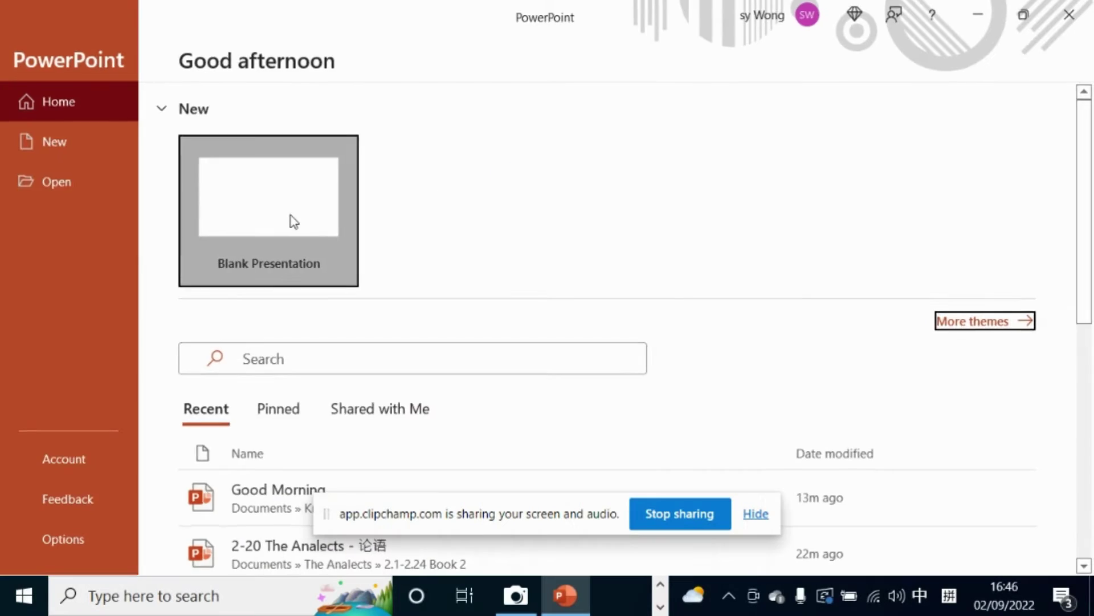
click(292, 220)
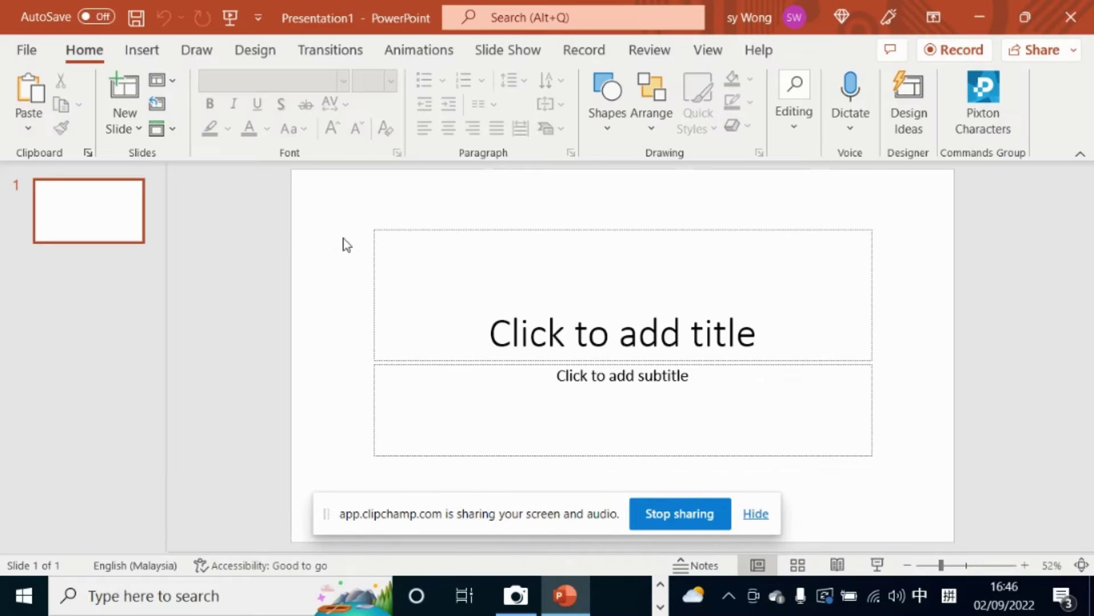
- Insert the Camera Roll clip WIN_20220902_16_46_31_Pro as a video on slide 1
scroll(197, 57, down, 1)
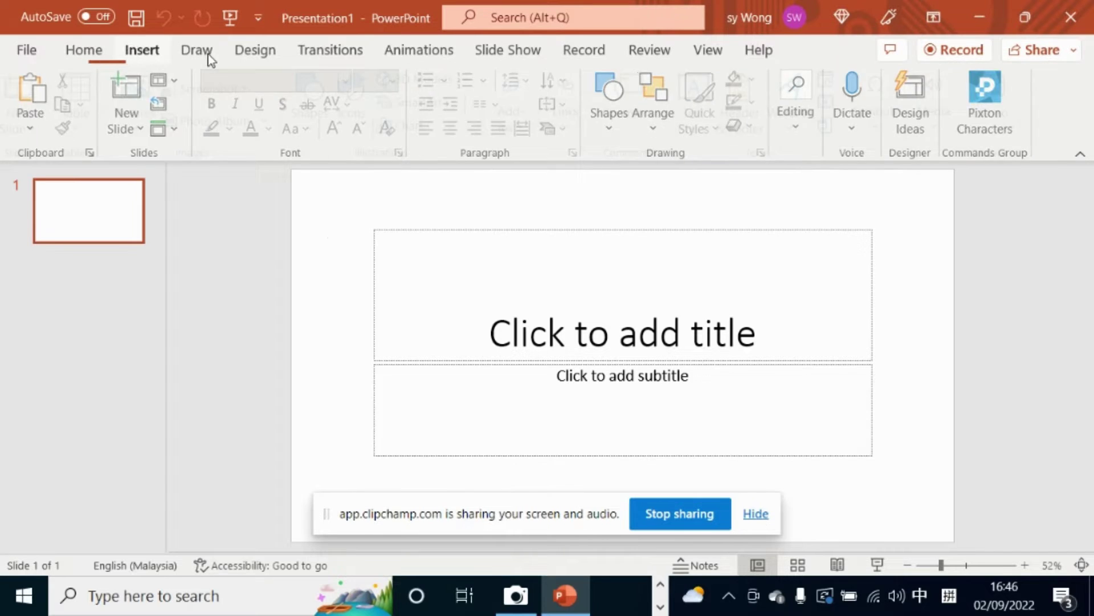
click(938, 120)
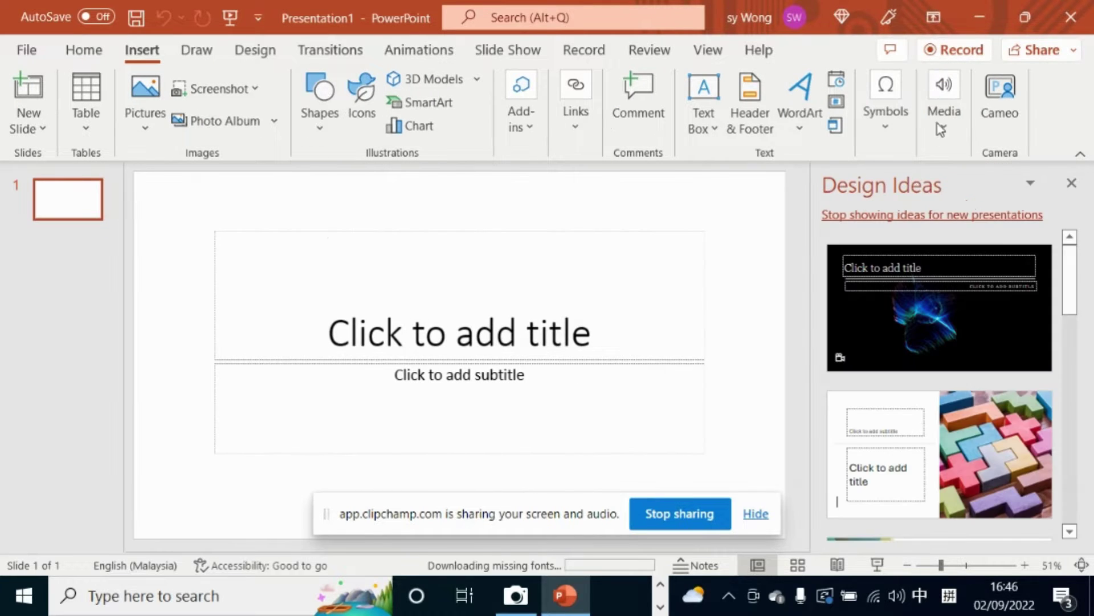
click(939, 121)
click(949, 212)
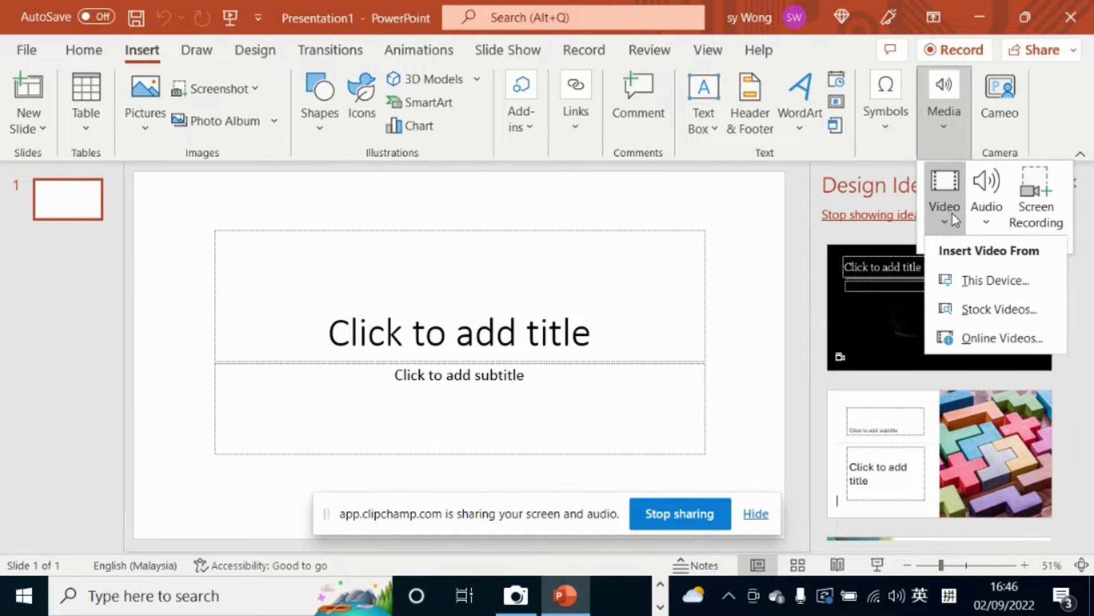
click(963, 277)
click(342, 182)
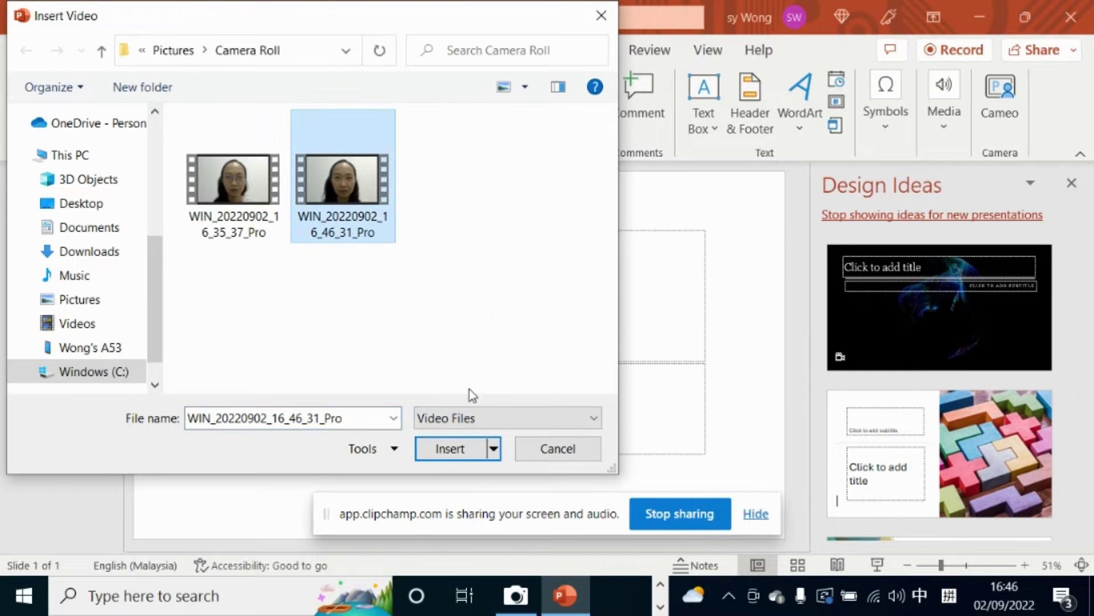
click(451, 448)
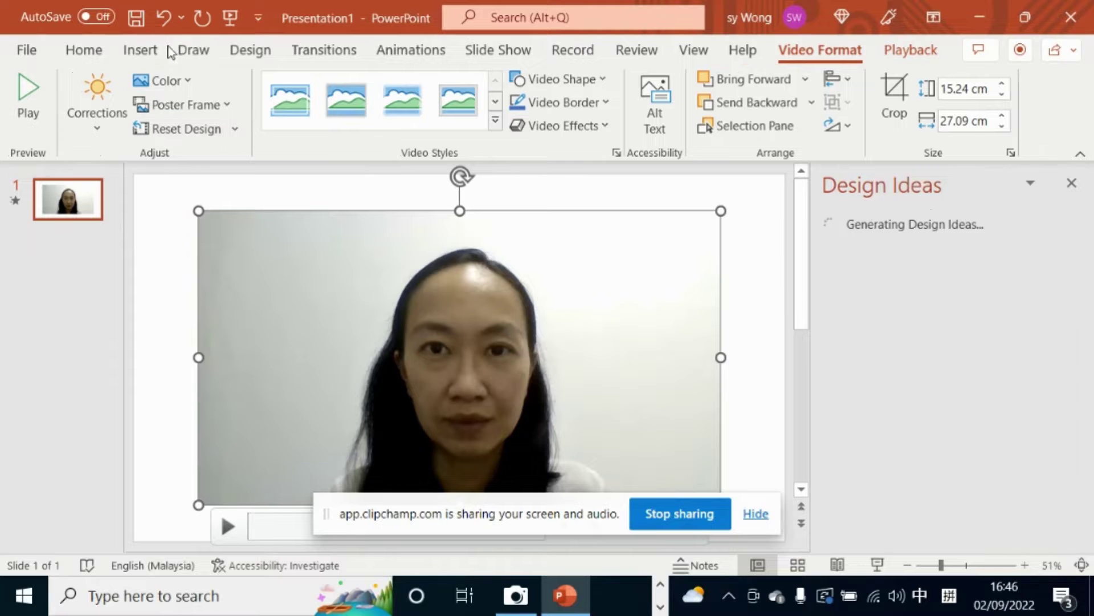
- Draw a rounded rectangular speech callout at the video's upper right, pointing at the speaker's mouth
click(143, 50)
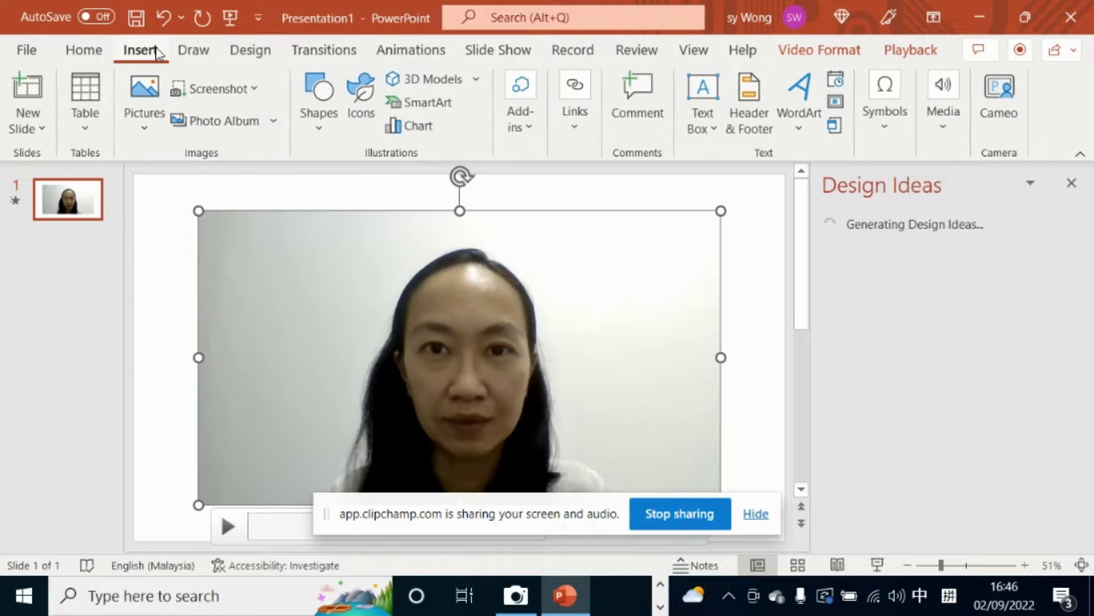
click(324, 125)
scroll(391, 362, down, 3)
scroll(391, 365, down, 2)
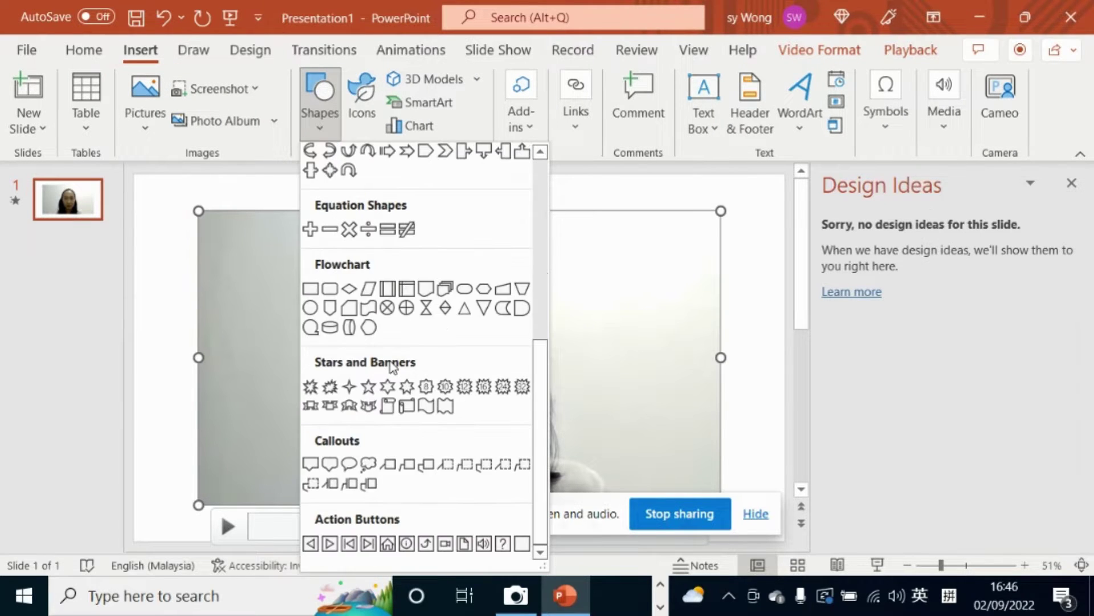
click(339, 461)
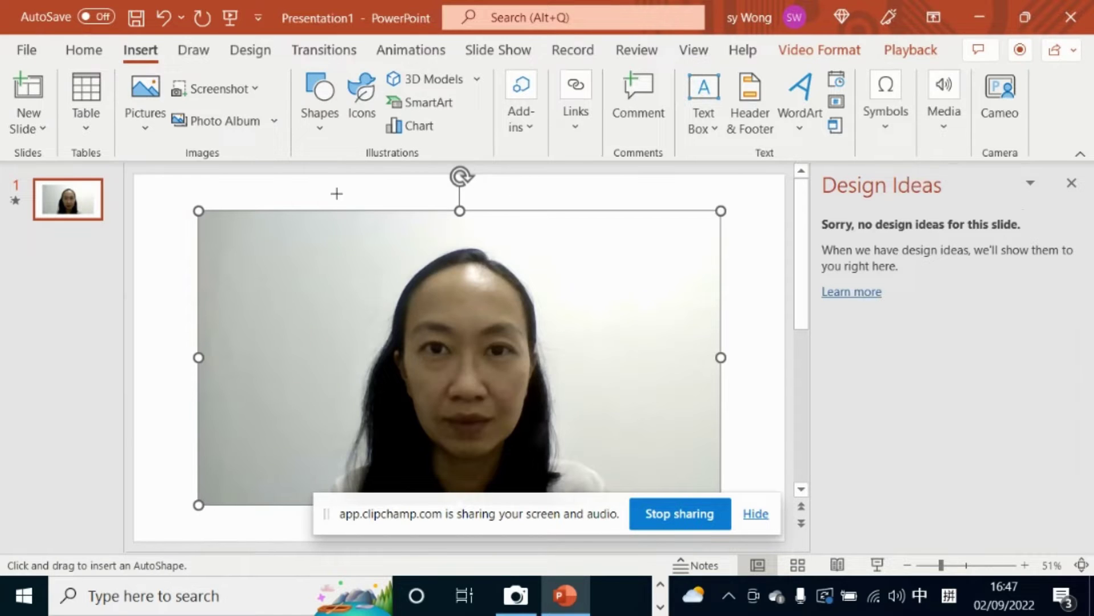
click(322, 105)
scroll(341, 440, down, 1)
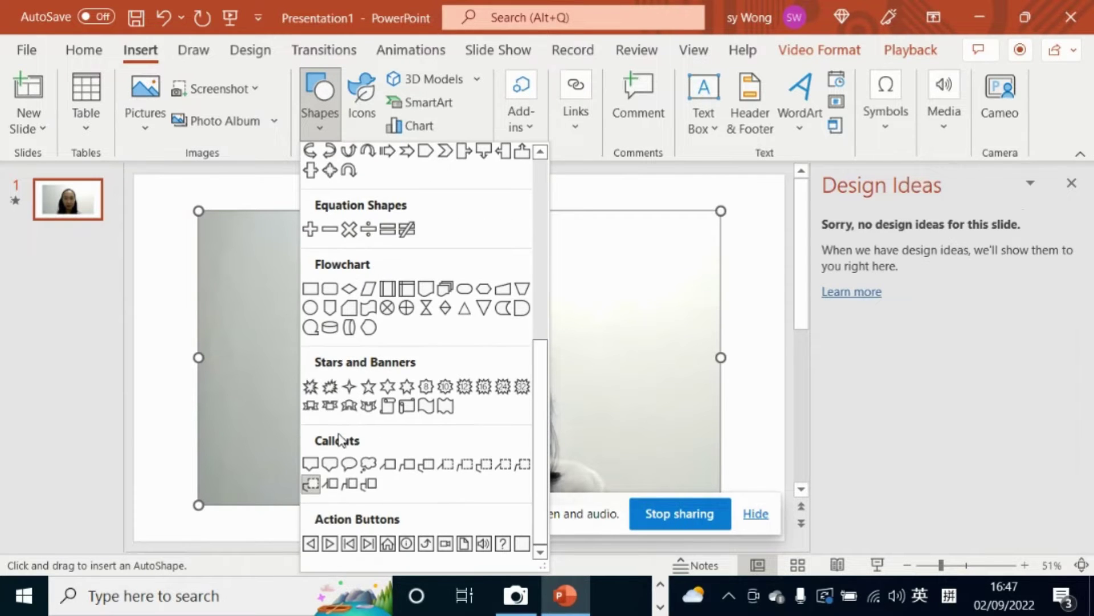
click(330, 465)
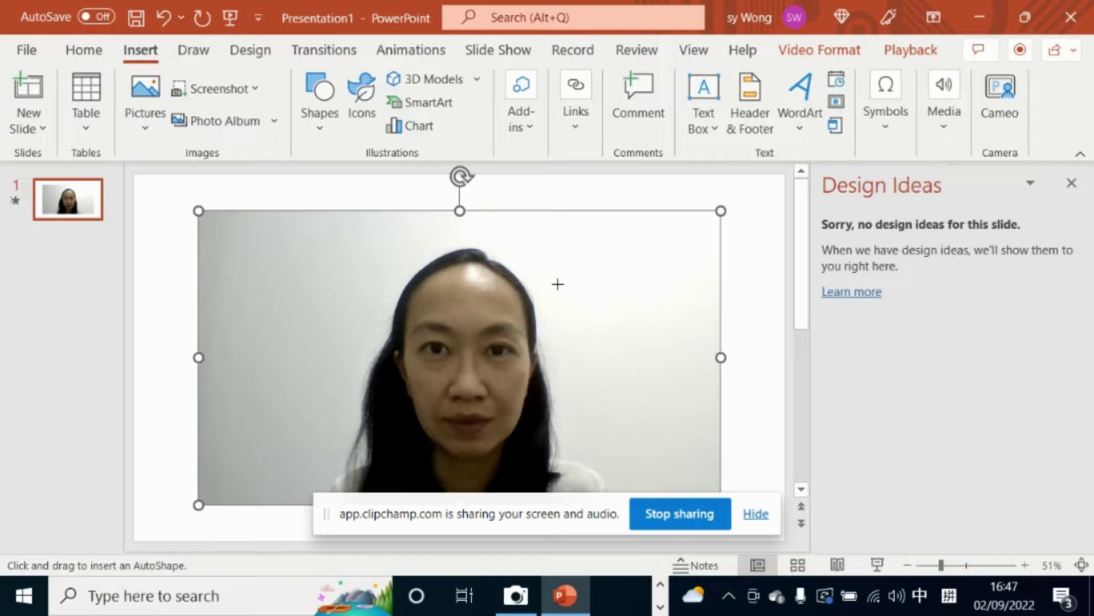
drag(558, 284, 642, 423)
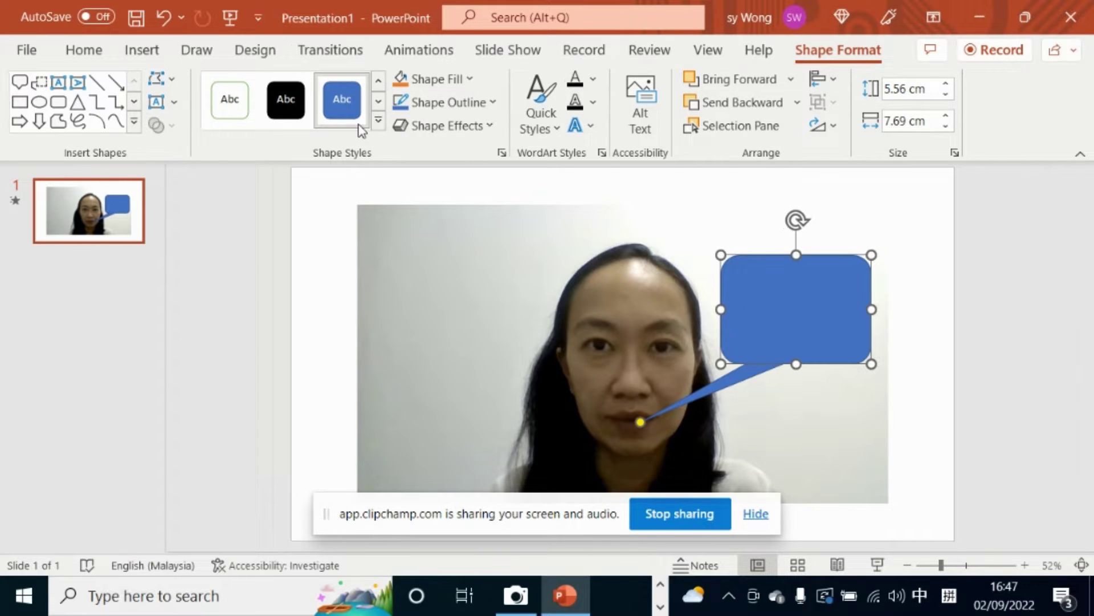
- Give the callout a white outlined style with no fill
click(378, 121)
click(215, 168)
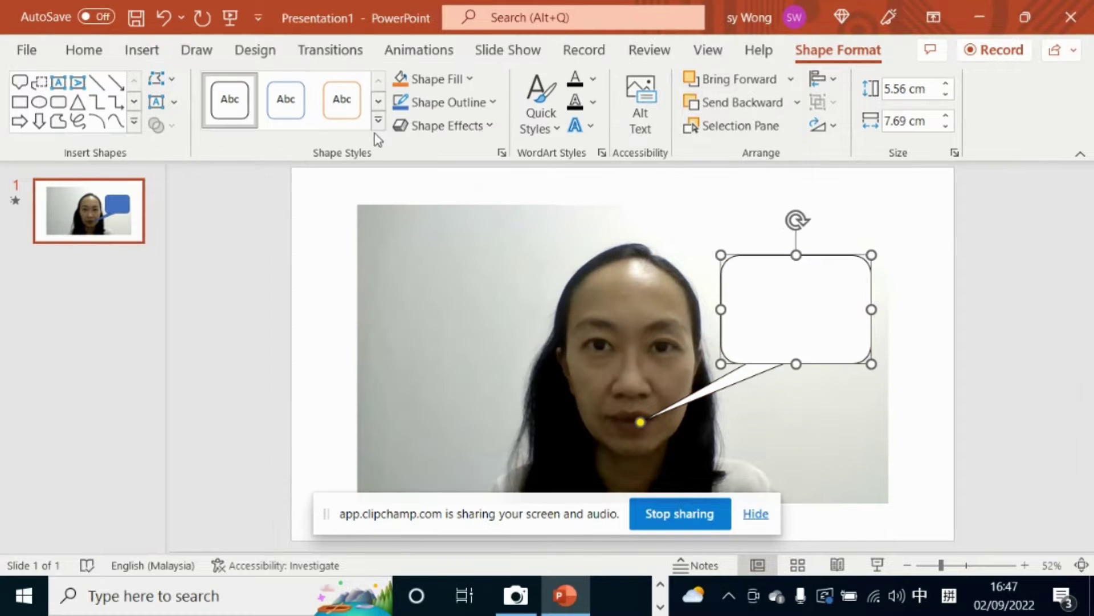
click(434, 78)
click(452, 303)
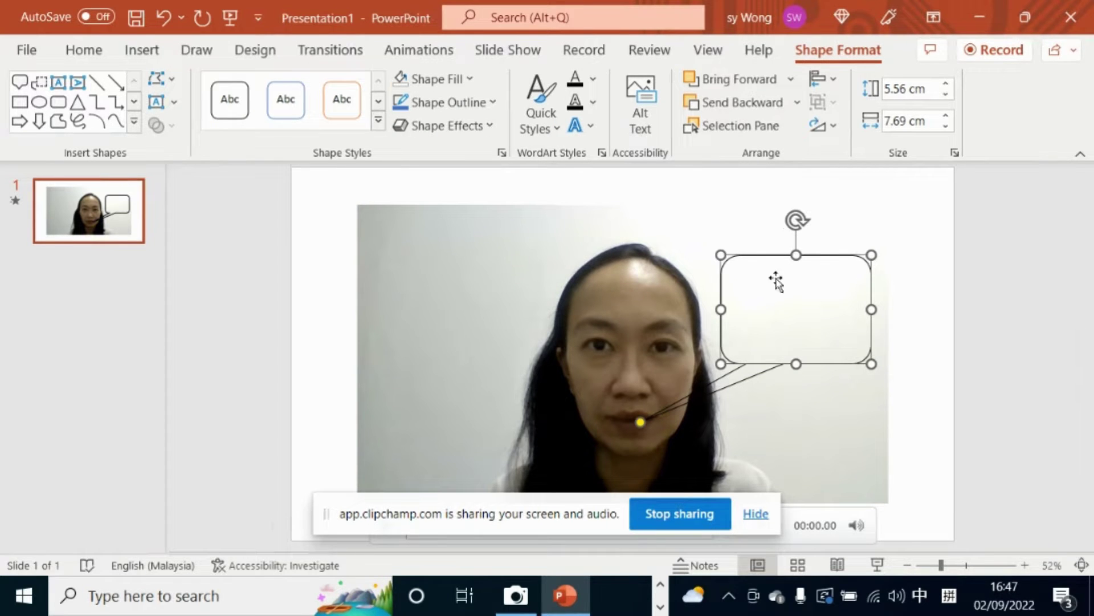
- Enter 早安 as the speech callout's text
right_click(833, 262)
click(826, 254)
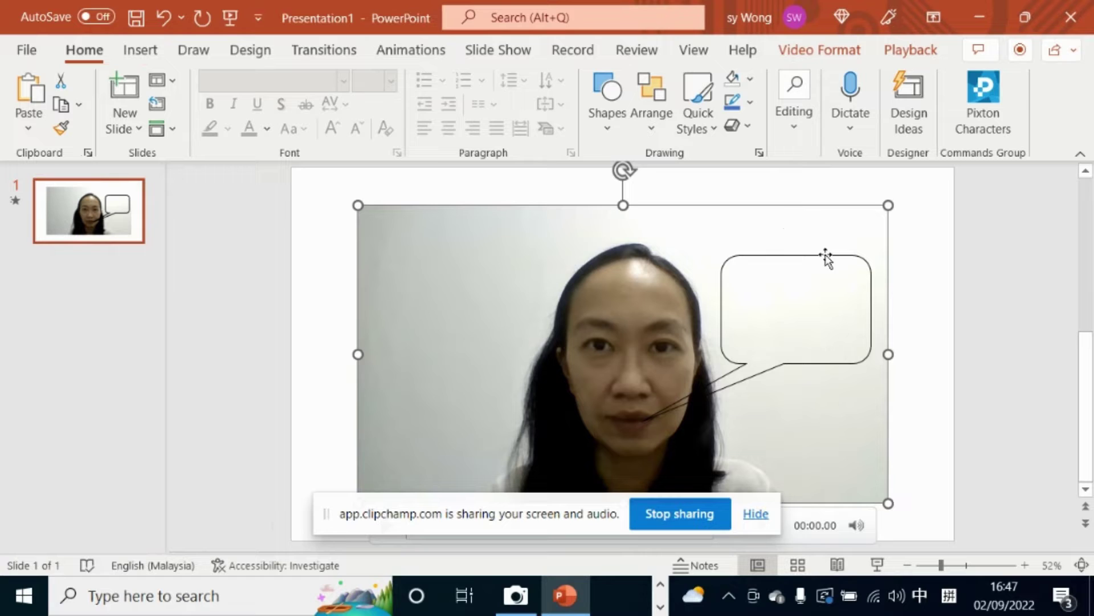
click(758, 365)
click(758, 361)
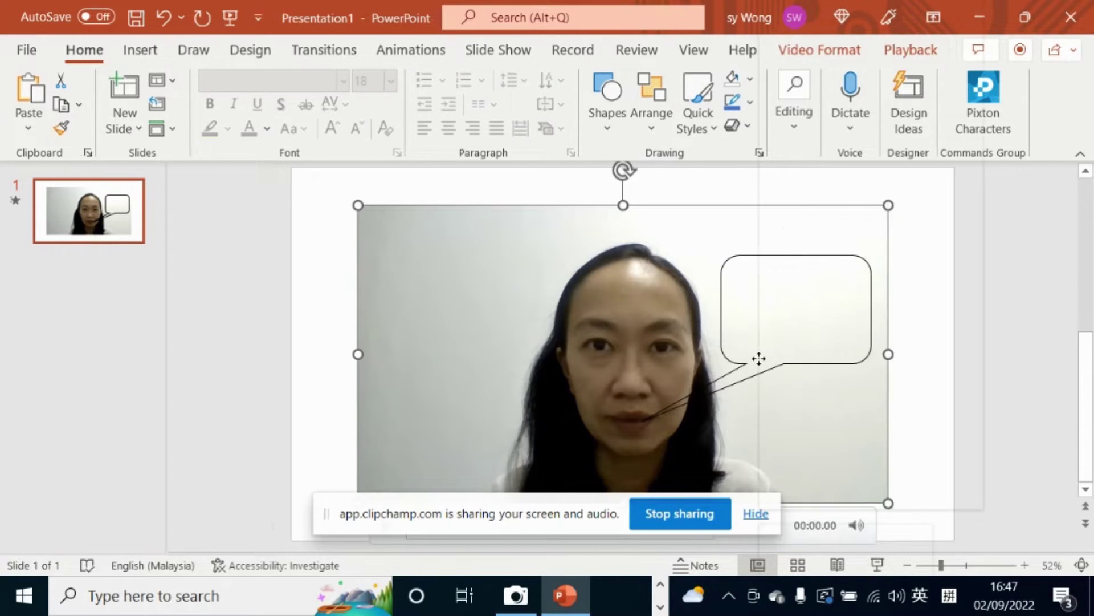
click(737, 370)
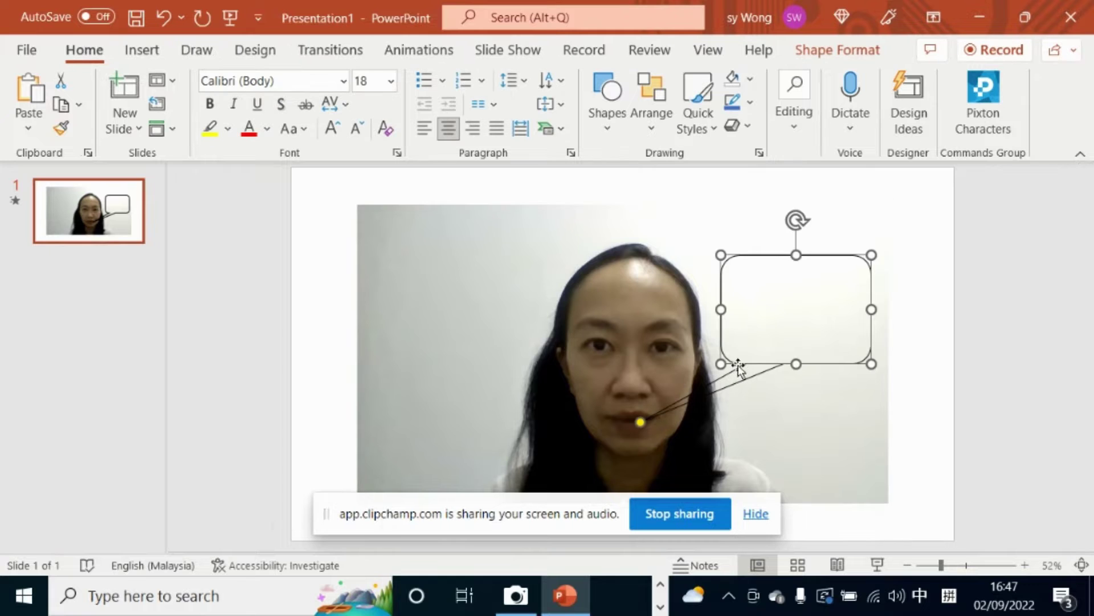
right_click(738, 364)
click(825, 187)
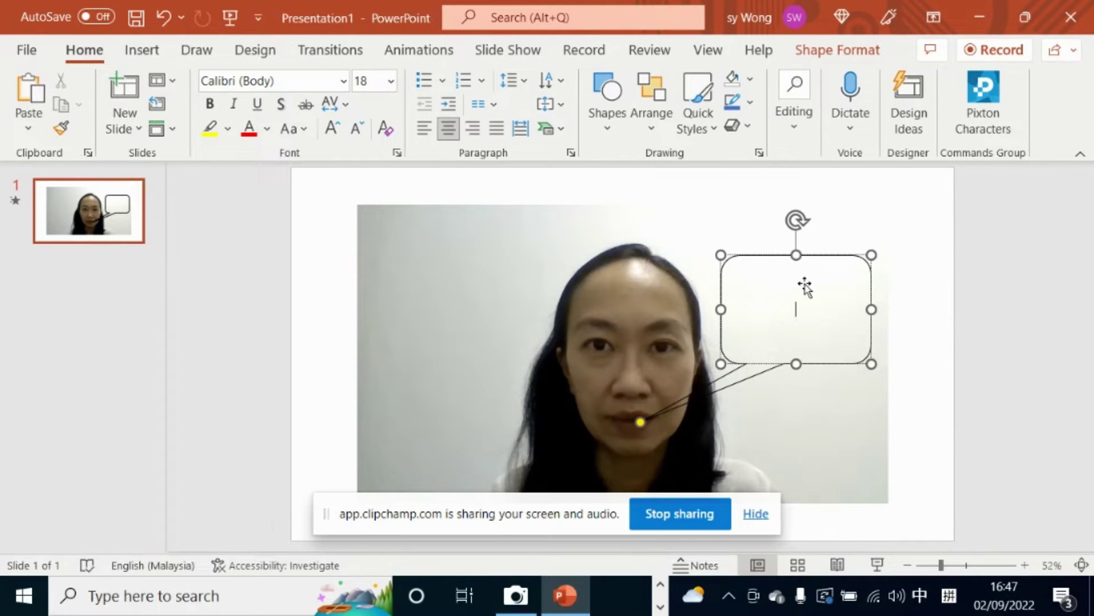
text(zaoan)
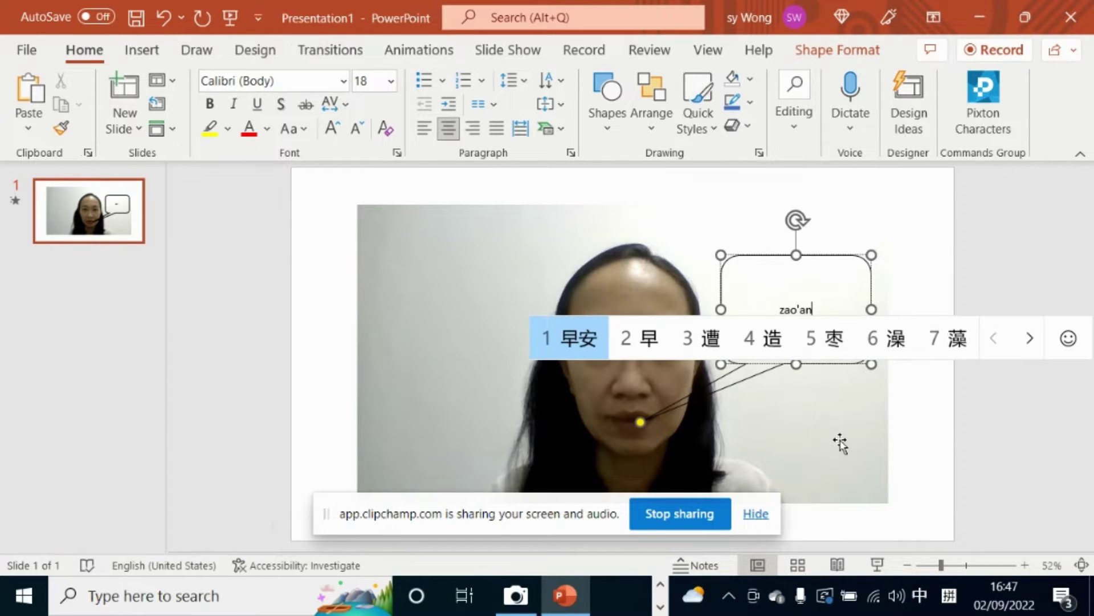
click(575, 357)
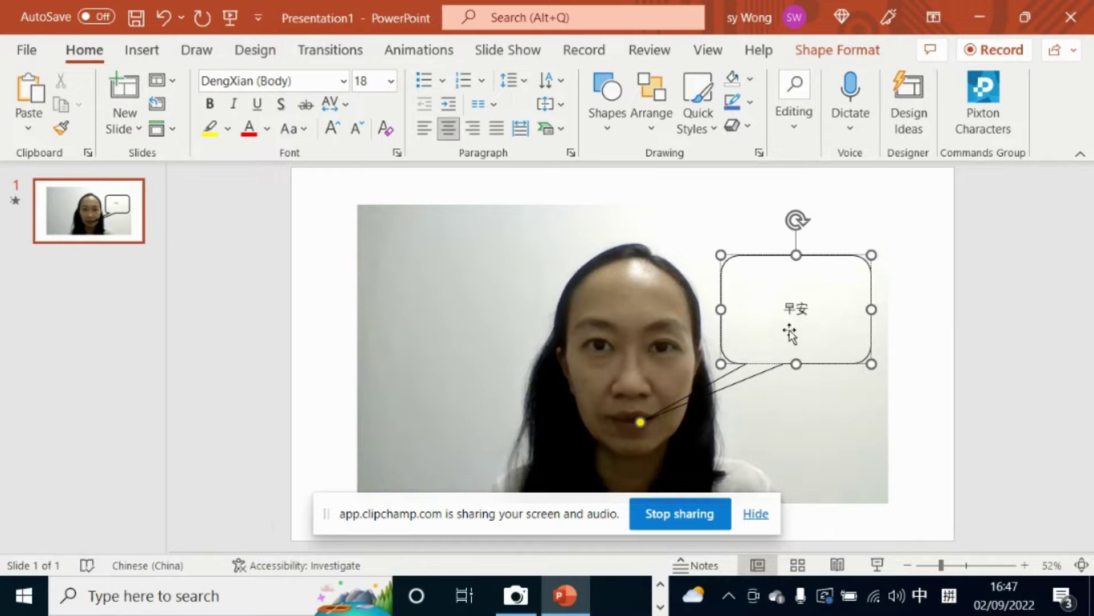
- Send the webcam video to the back behind everything else
click(778, 262)
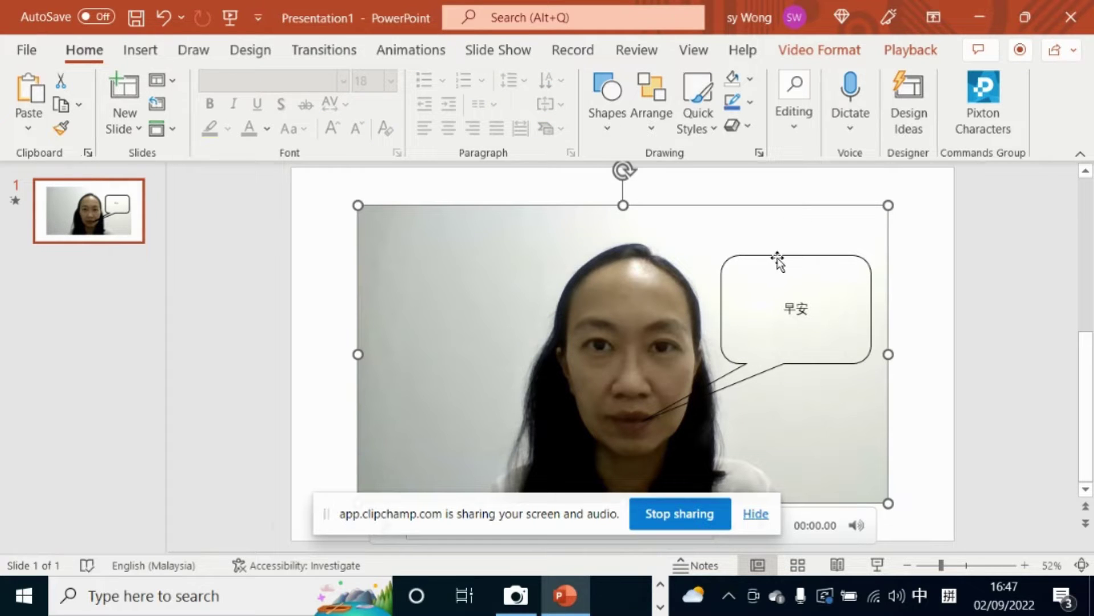
right_click(826, 413)
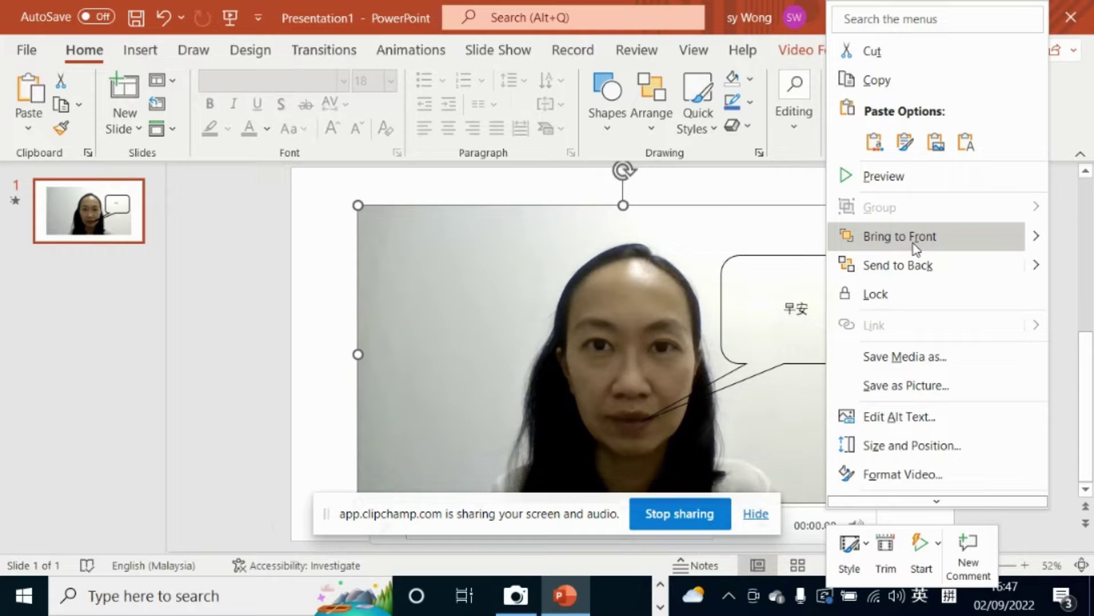
click(893, 271)
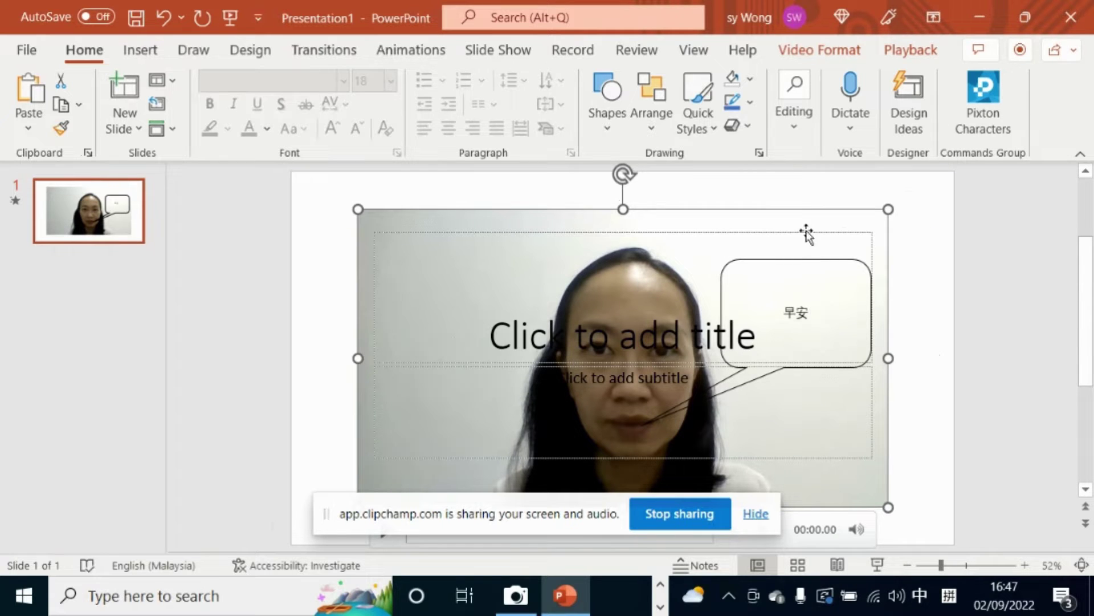
- Set the 早安 callout text to 88 points
click(795, 263)
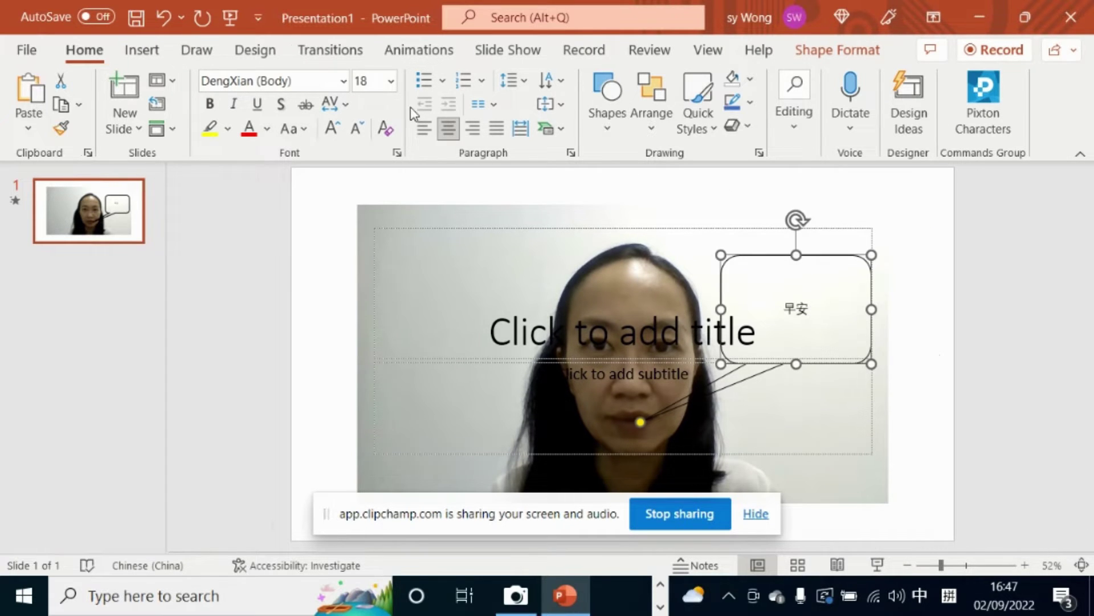
click(391, 81)
scroll(382, 419, down, 3)
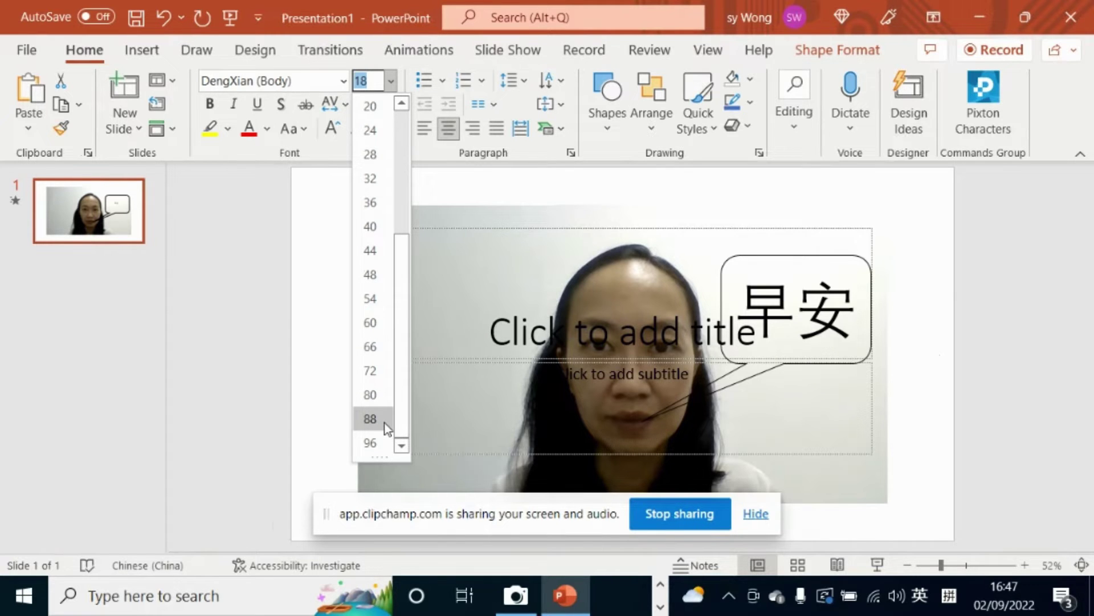
click(371, 419)
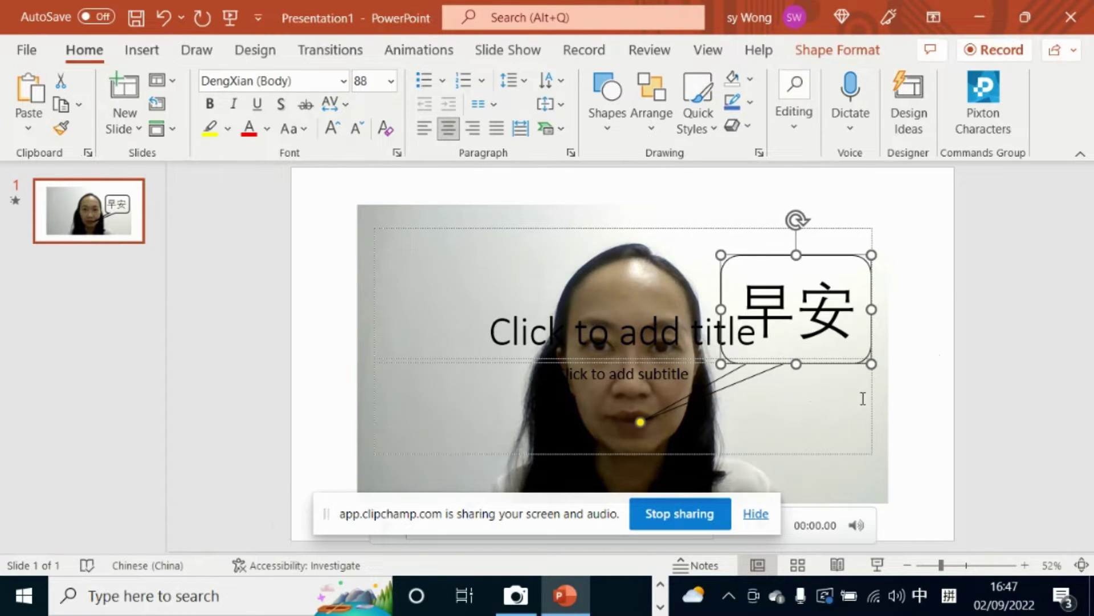
click(897, 396)
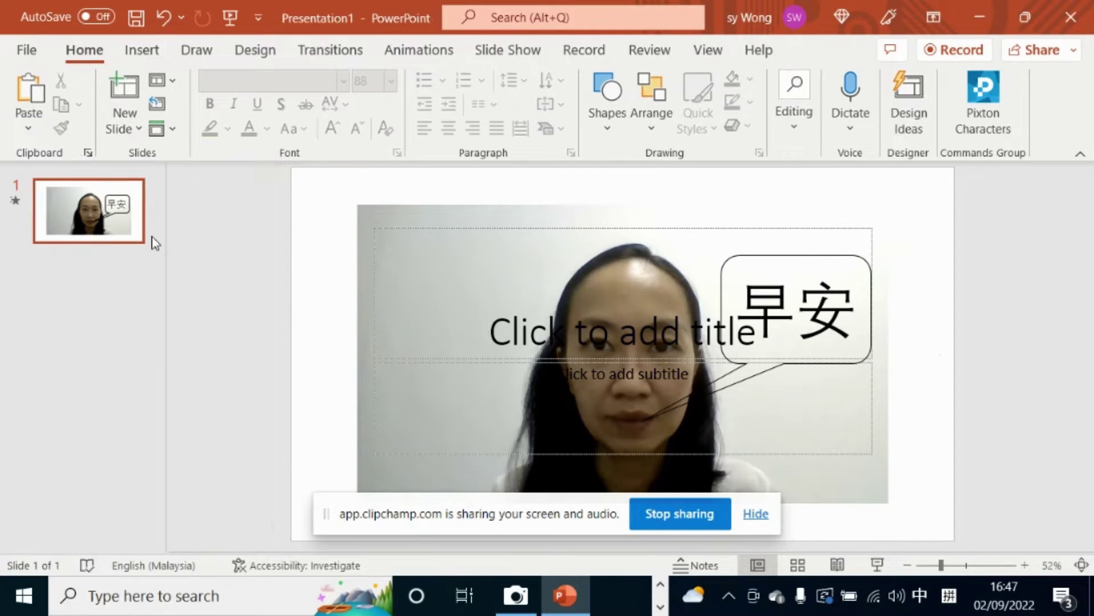
- Duplicate the webcam slide twice to make three slides
right_click(134, 236)
click(231, 318)
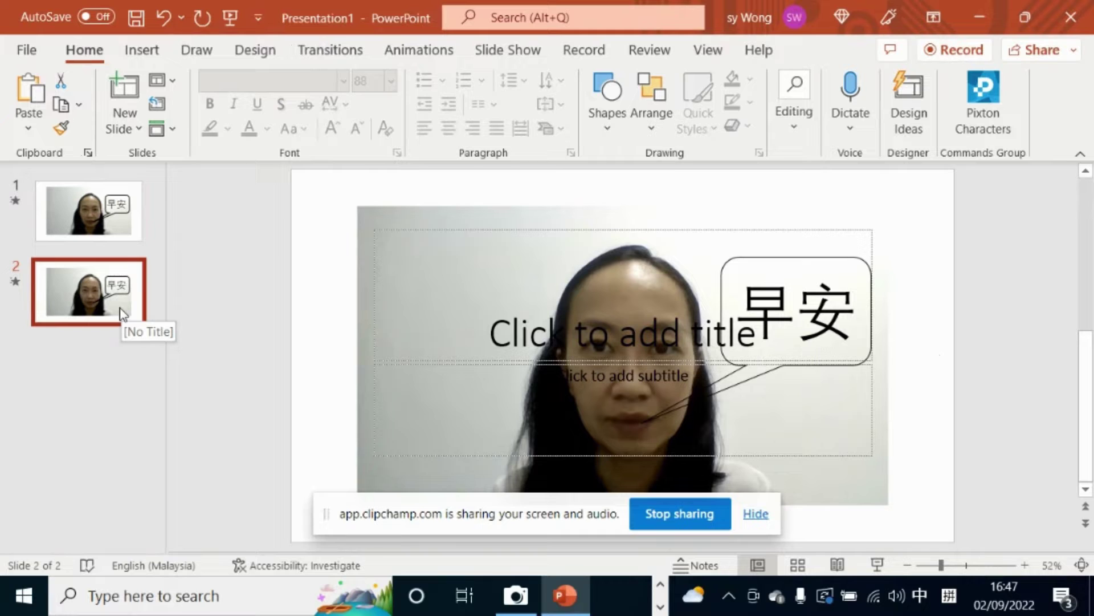
right_click(121, 315)
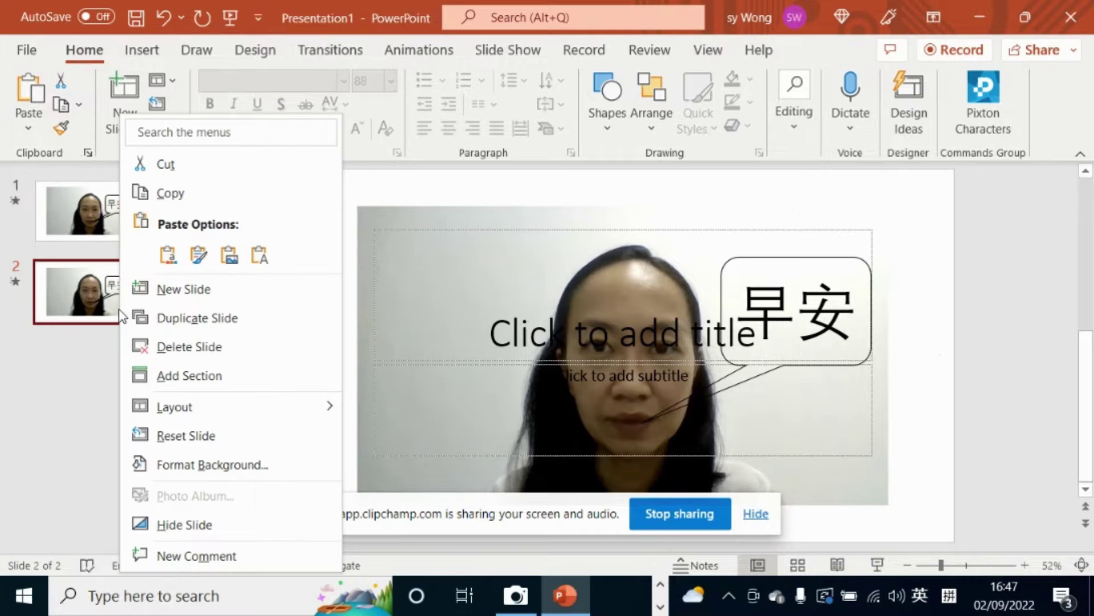
click(208, 318)
- Delete the webcam video from slides 1 and 2
click(137, 231)
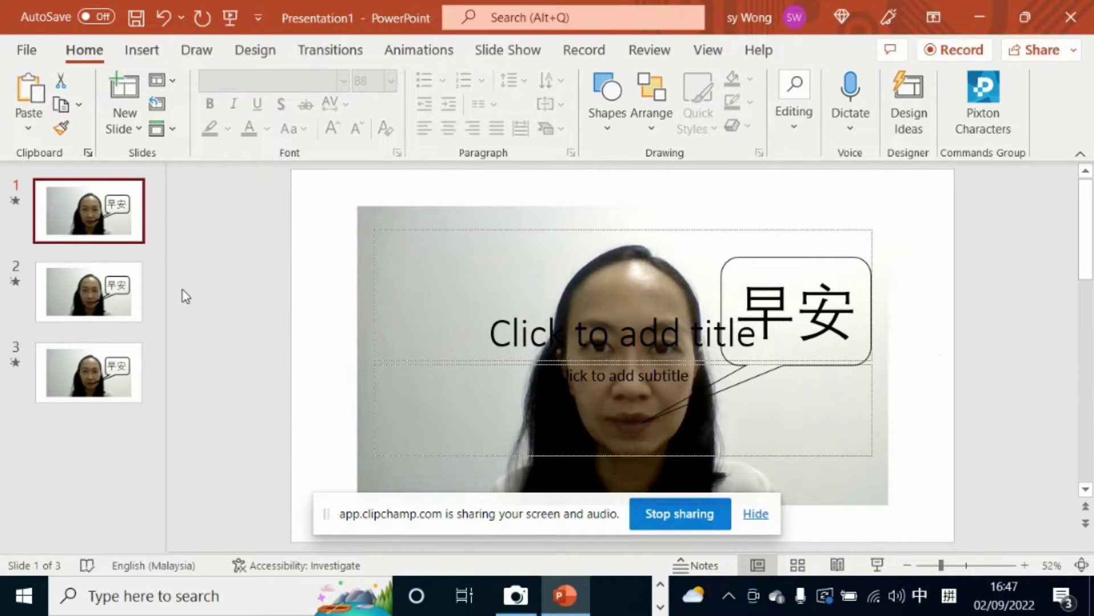
click(459, 219)
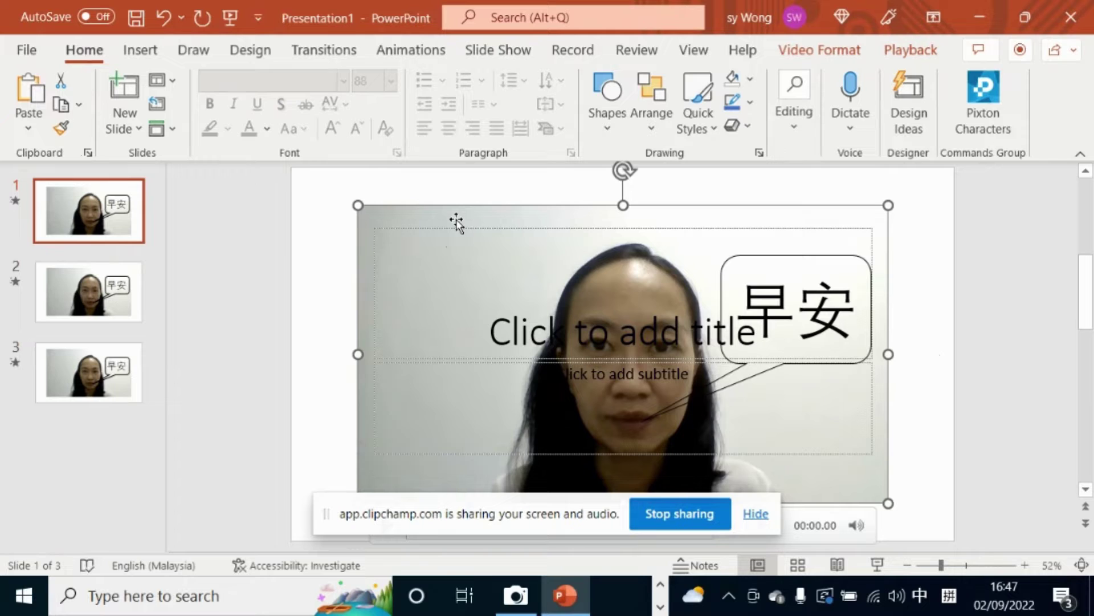
key(Delete)
click(127, 308)
click(531, 220)
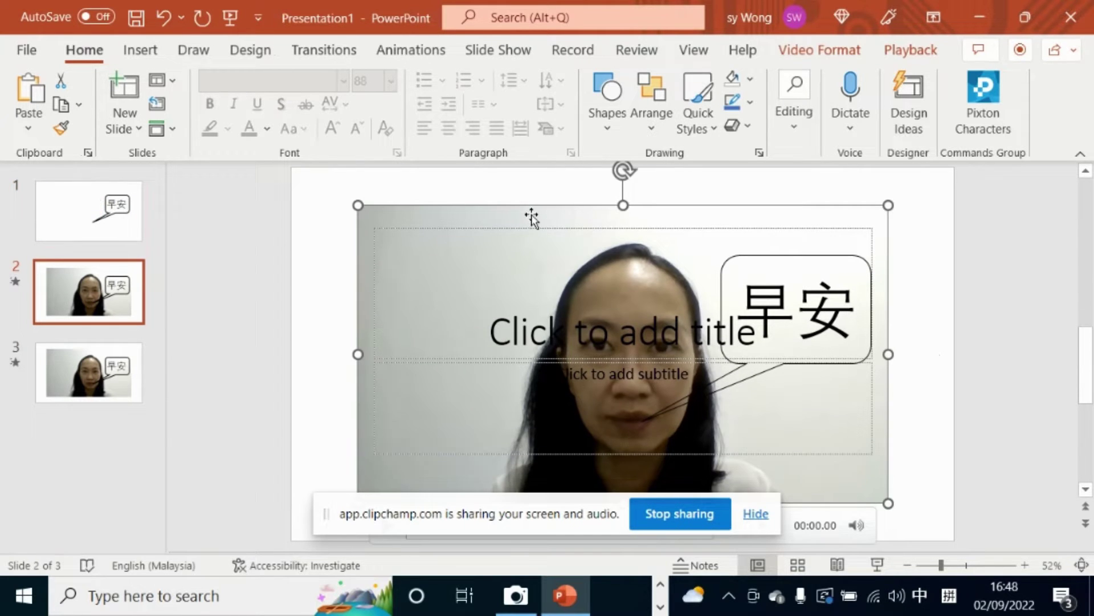
key(Delete)
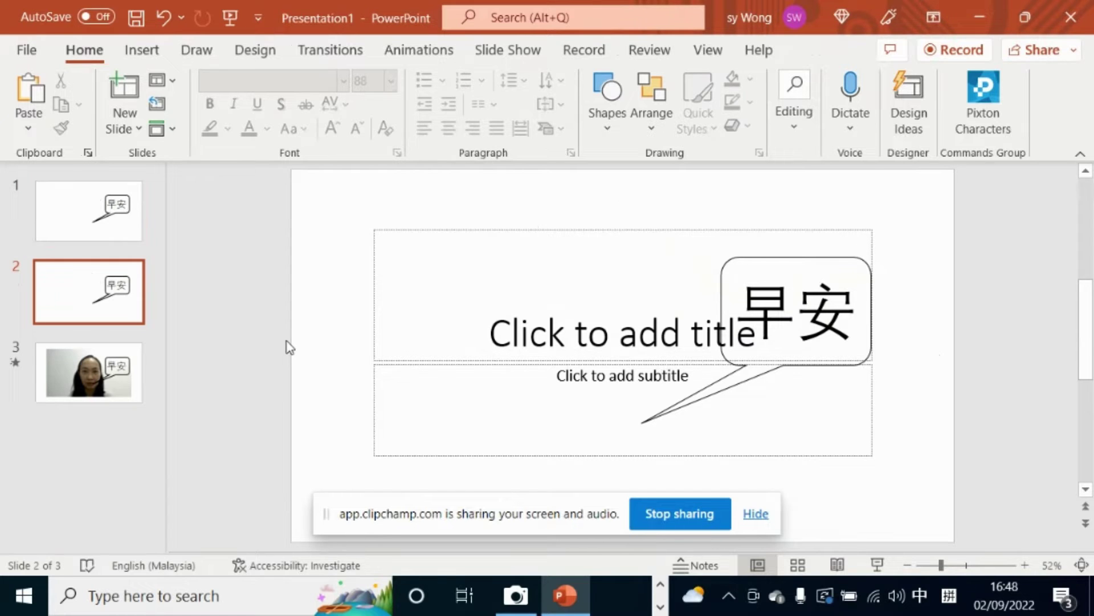
- Hide slide 3 from the slideshow and return to slide 1
right_click(108, 378)
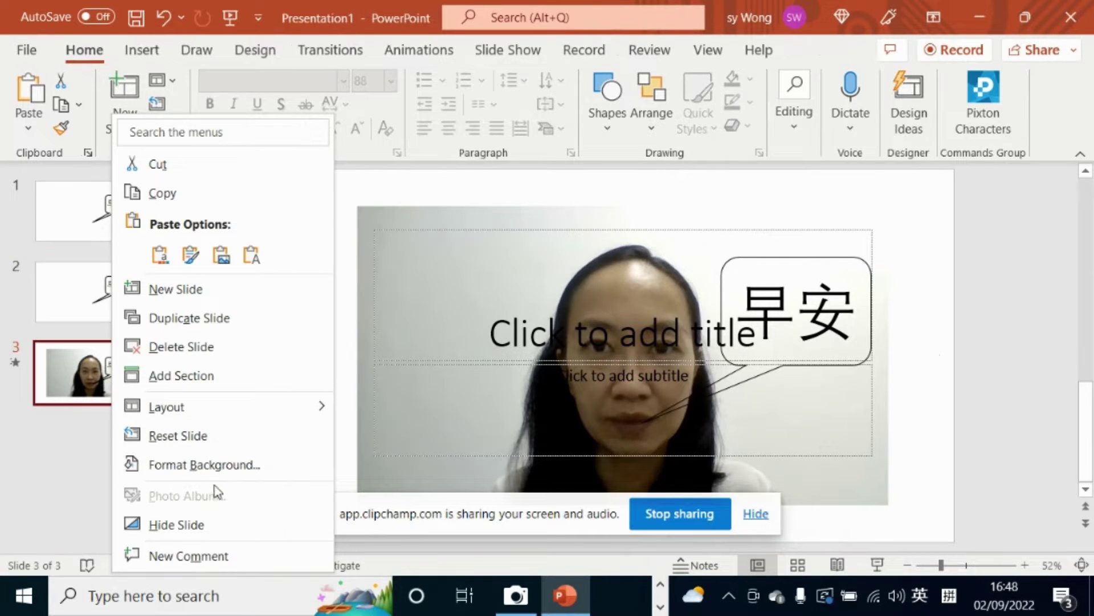
click(205, 525)
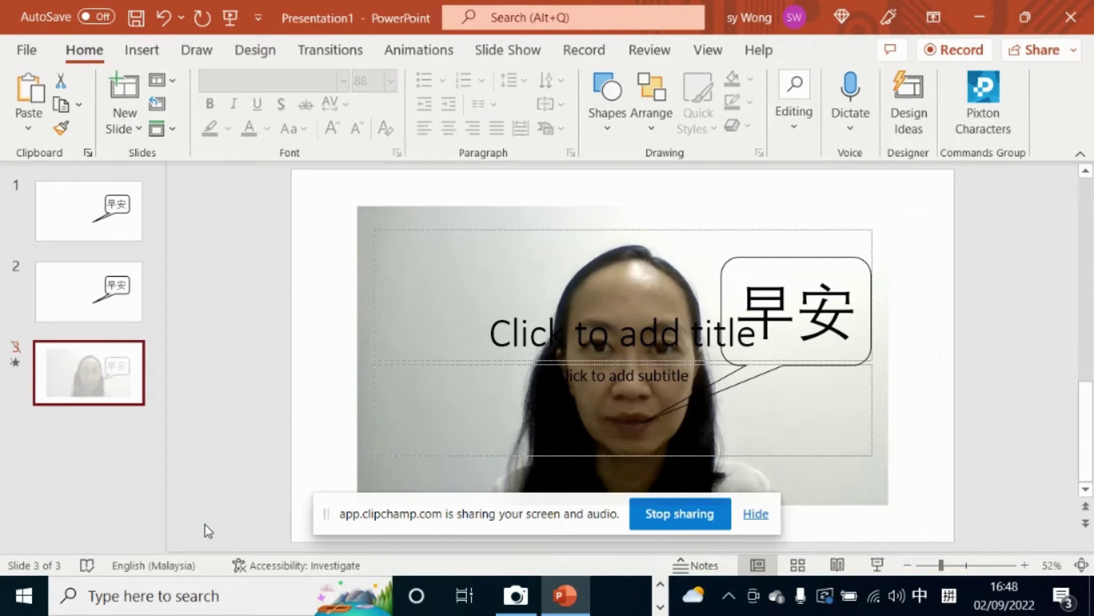
click(139, 241)
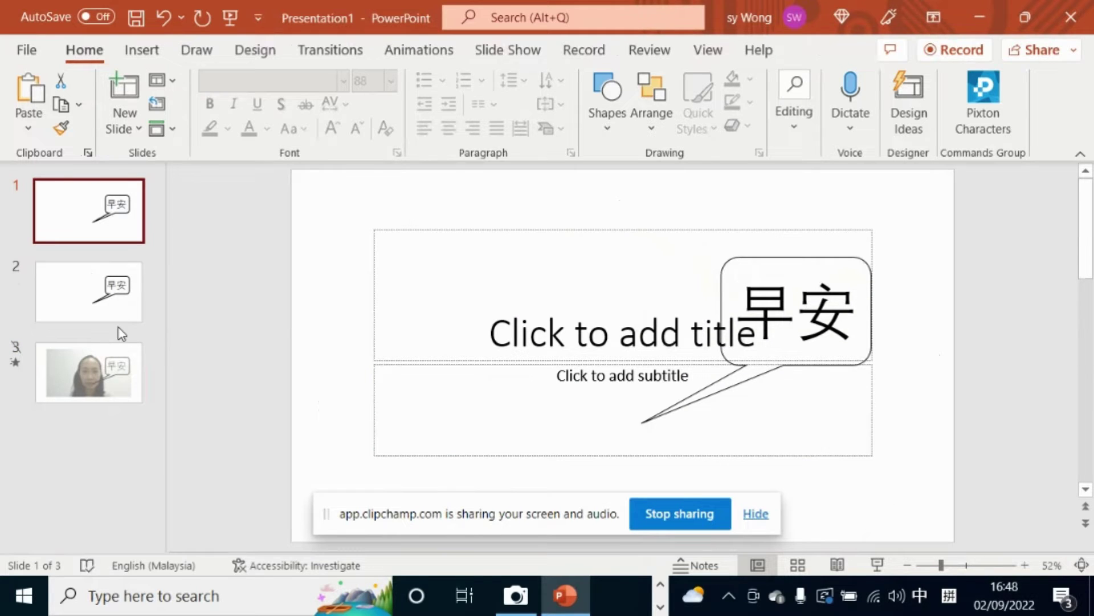
- Select slides 1 and 2 and start editing the Advance Slide After time under Transitions
shift+click(133, 308)
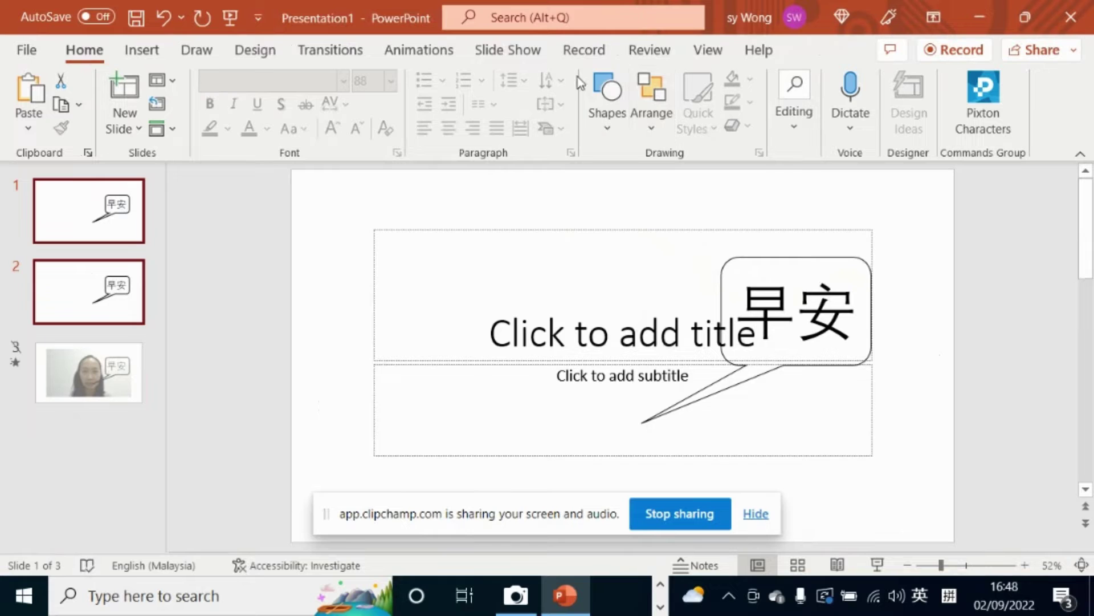
click(340, 56)
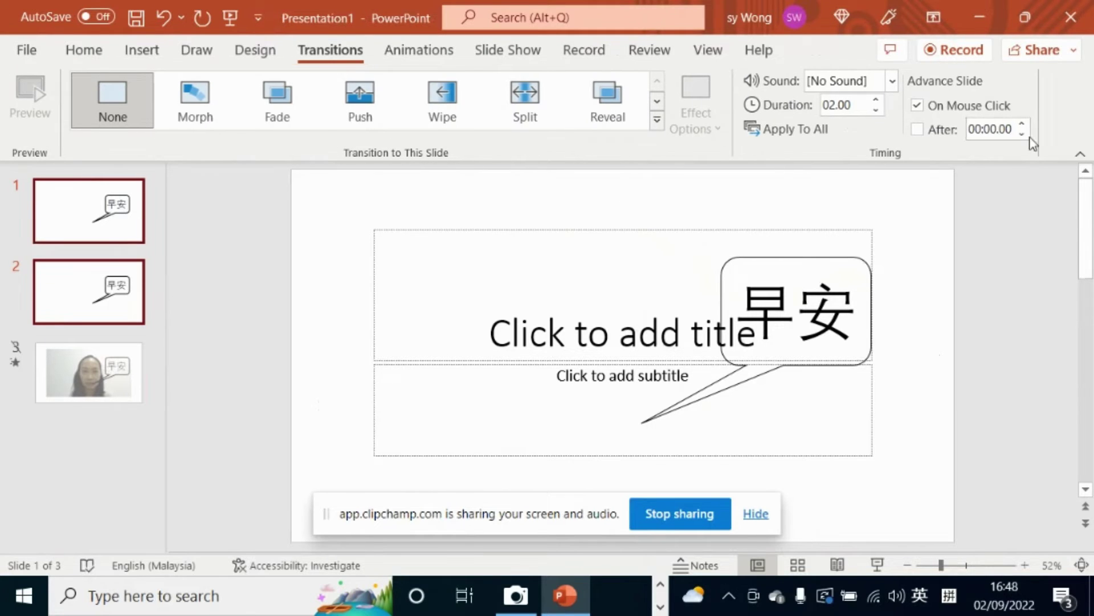
click(1006, 131)
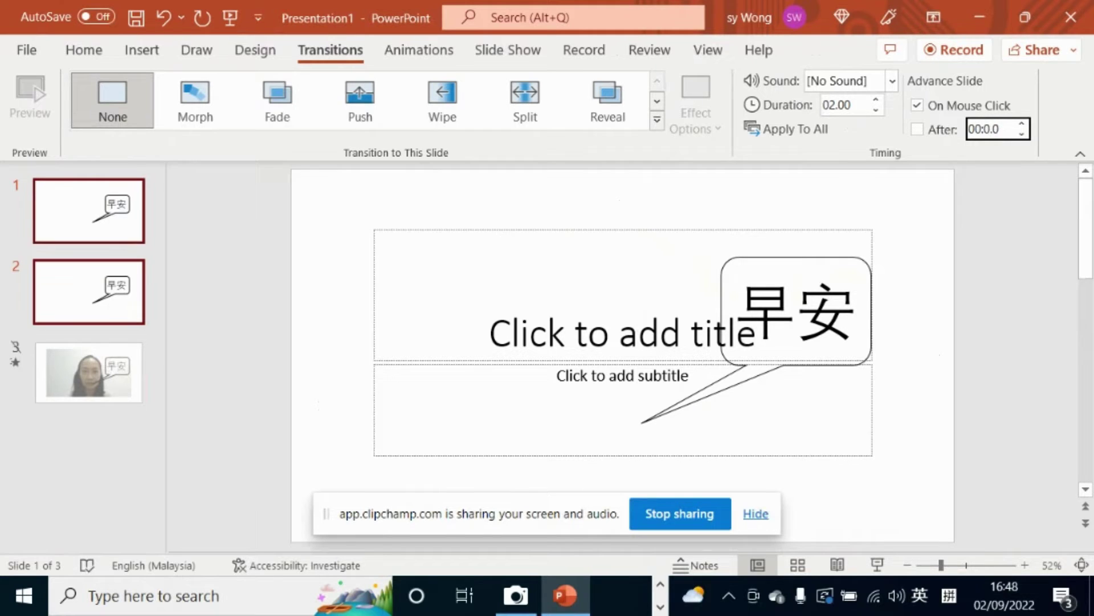
- Set slides 1 and 2 to advance after 00:01.00 and trim slide 1's callout to 早
click(590, 254)
click(146, 228)
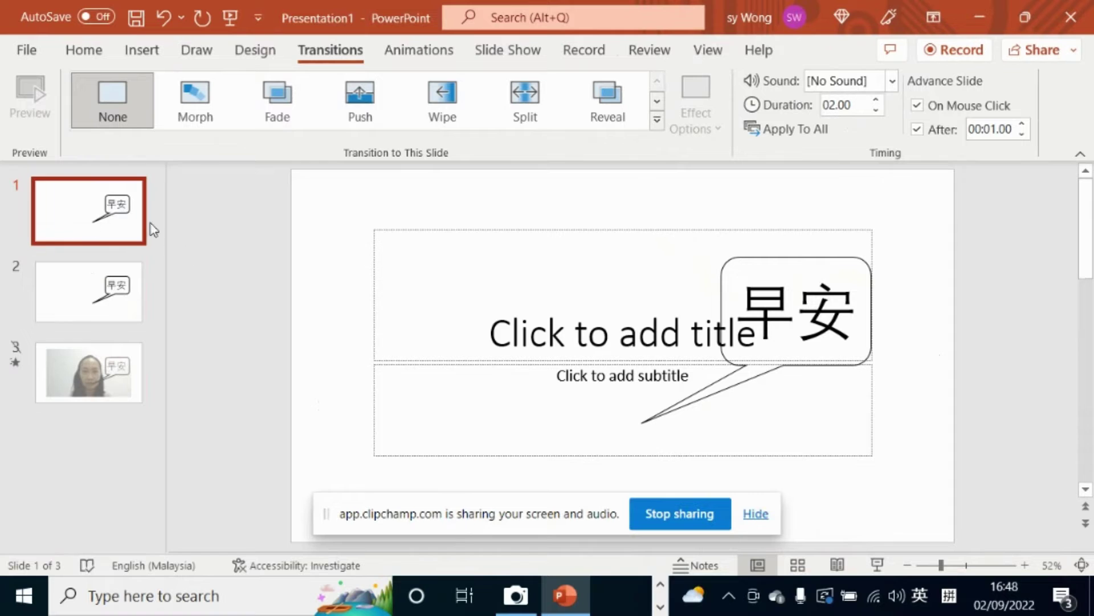
click(794, 315)
drag(803, 334, 856, 334)
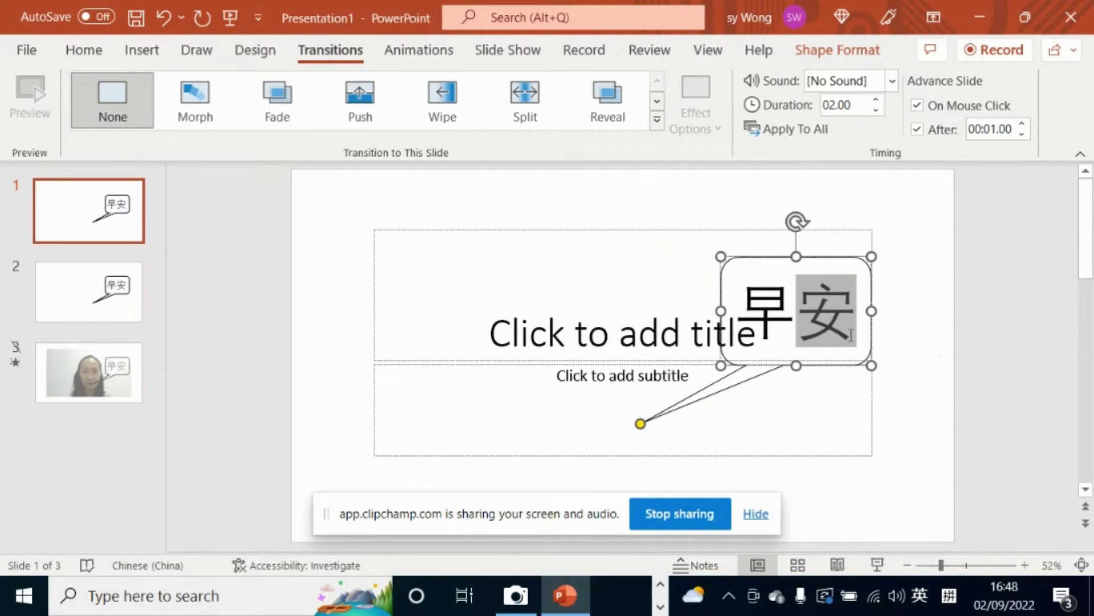
key(BackSpace)
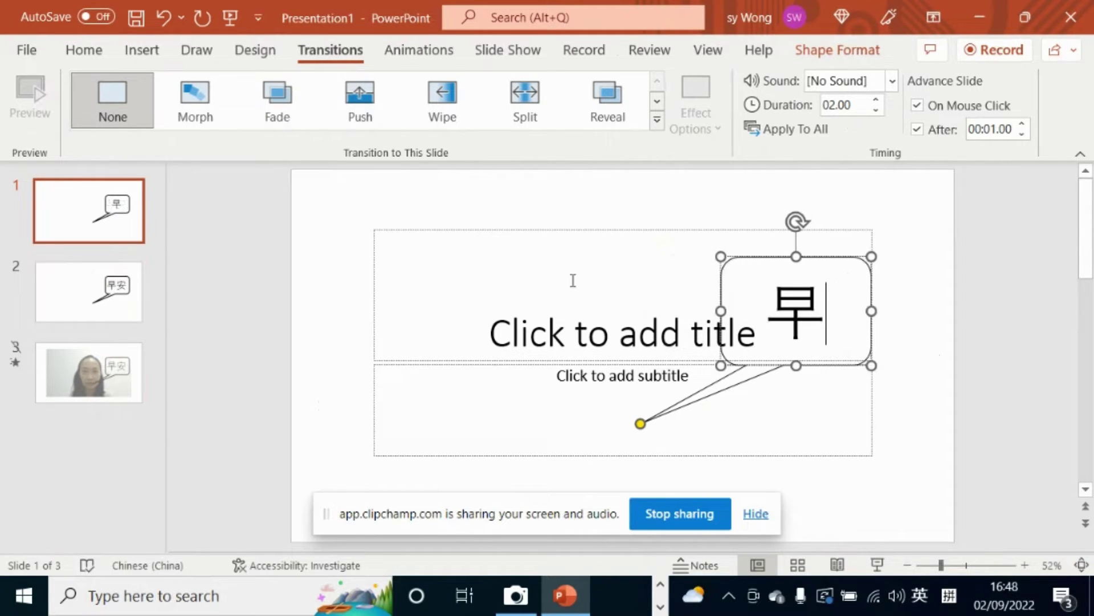
click(268, 302)
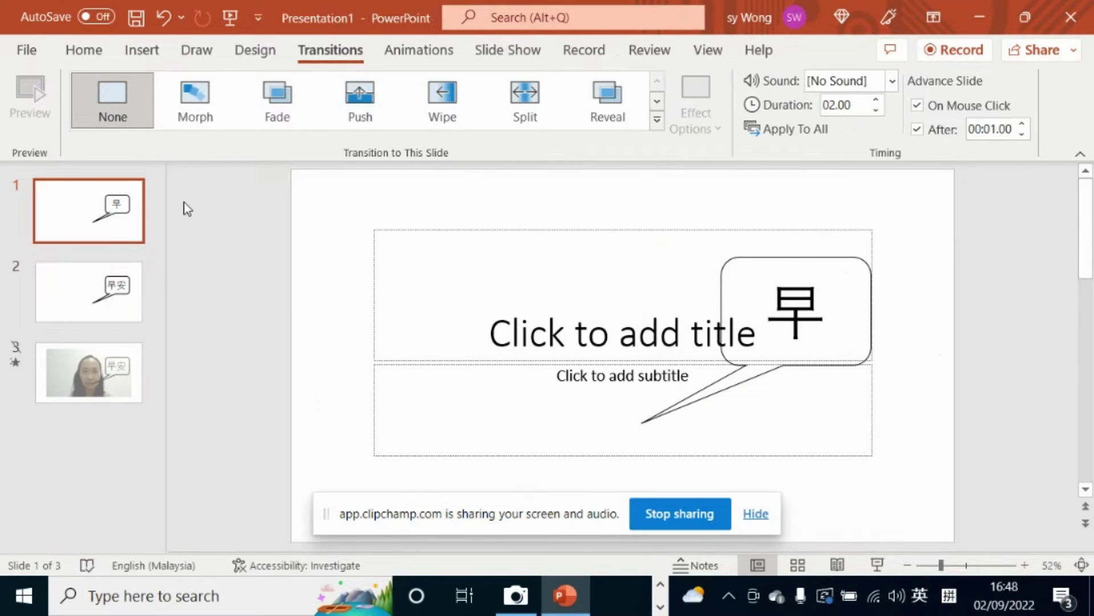
- Save the deck in Animated GIF Format as 'Good Morning' in the Know How GIF folder
click(27, 57)
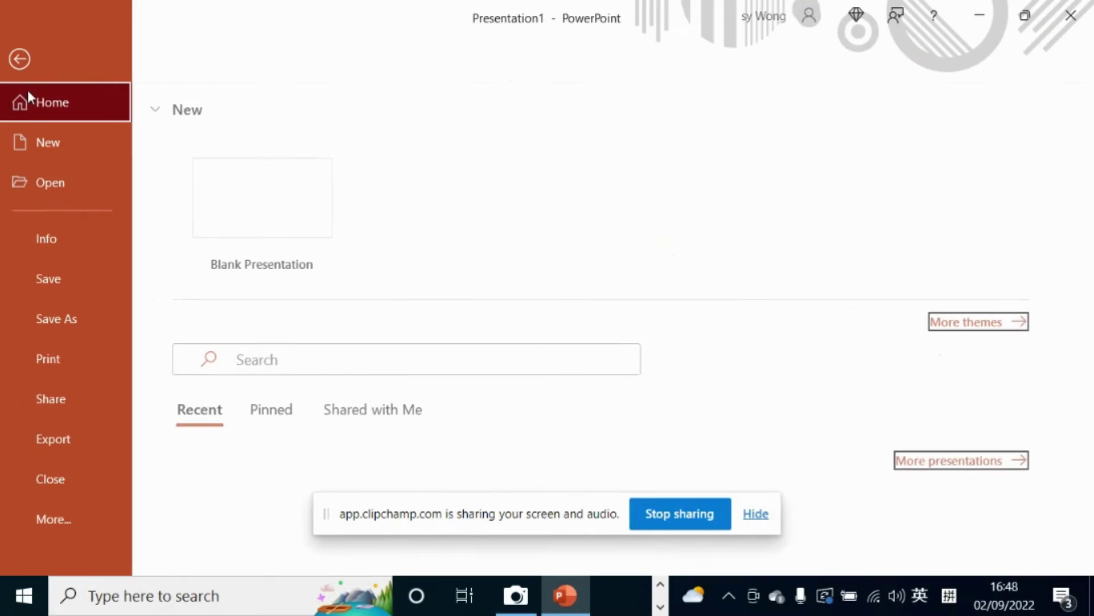
click(69, 323)
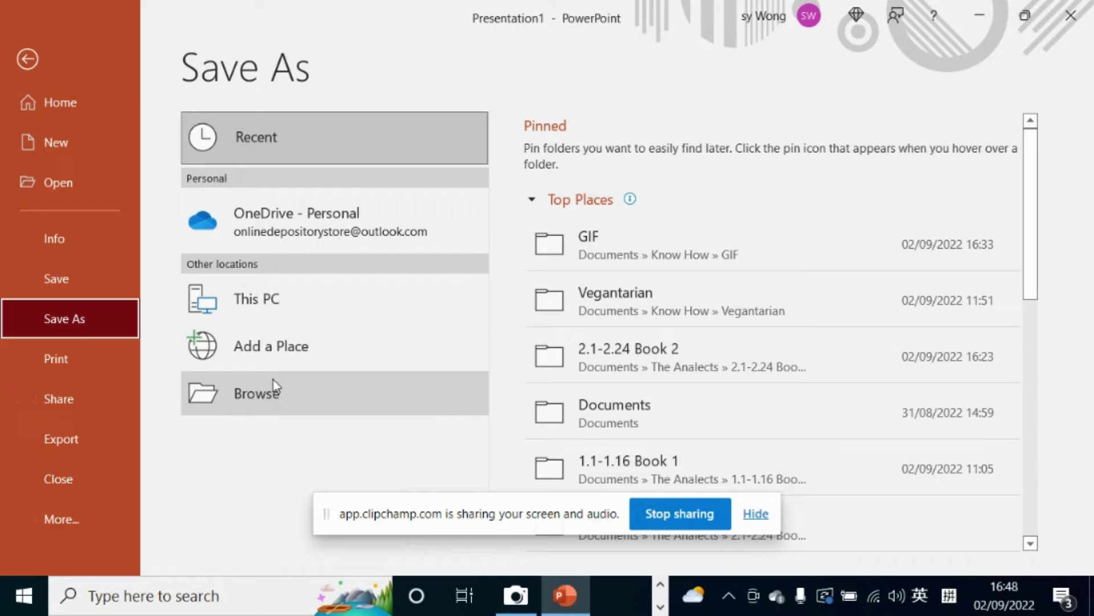
click(272, 383)
double_click(310, 148)
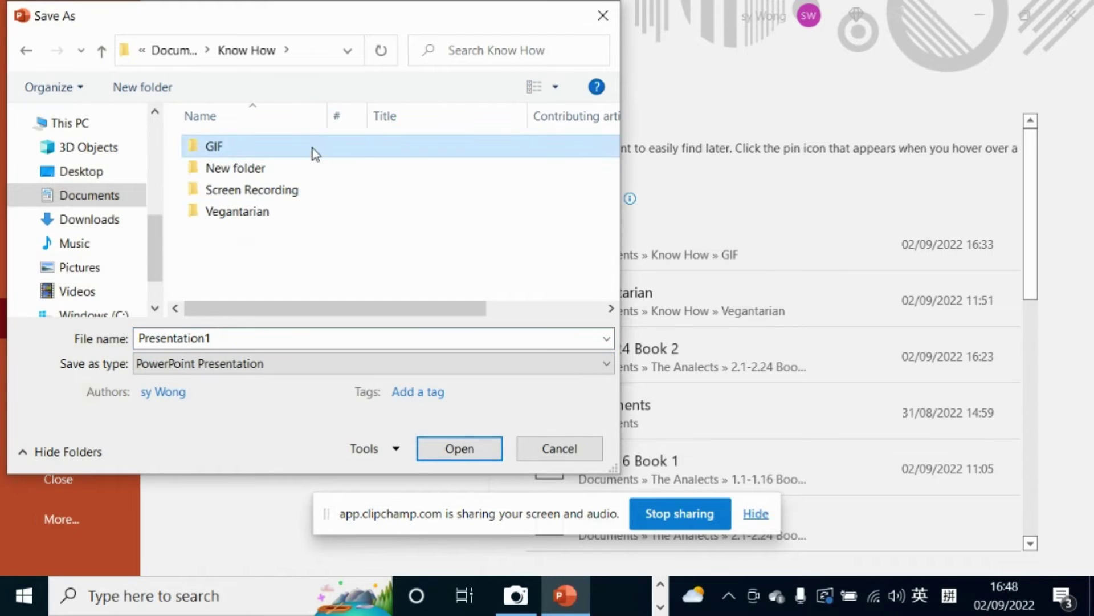
click(256, 366)
click(214, 282)
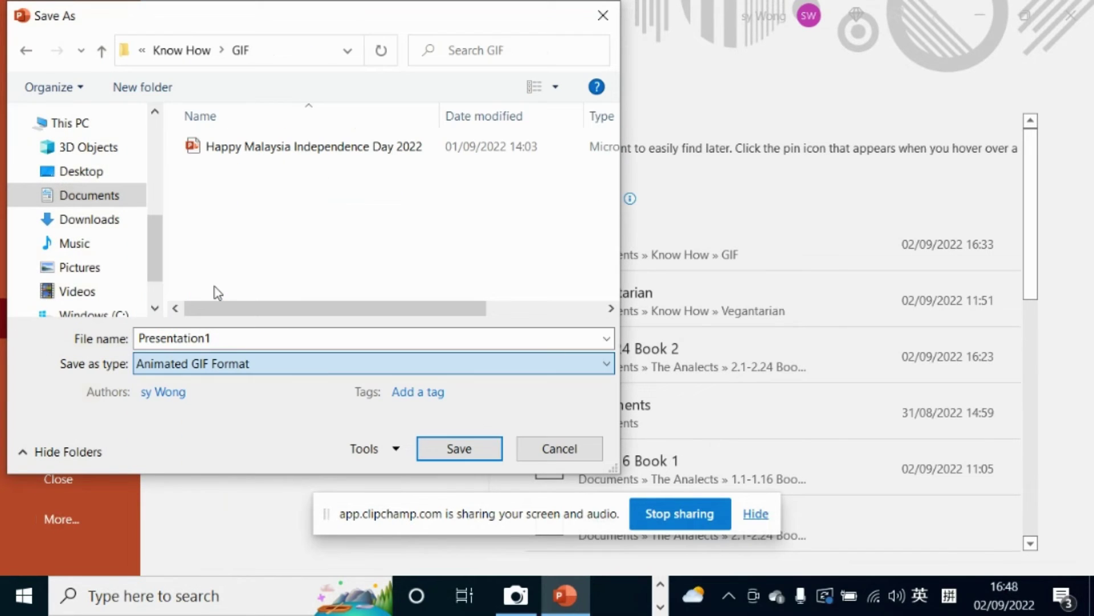
double_click(234, 338)
text(Good Morning)
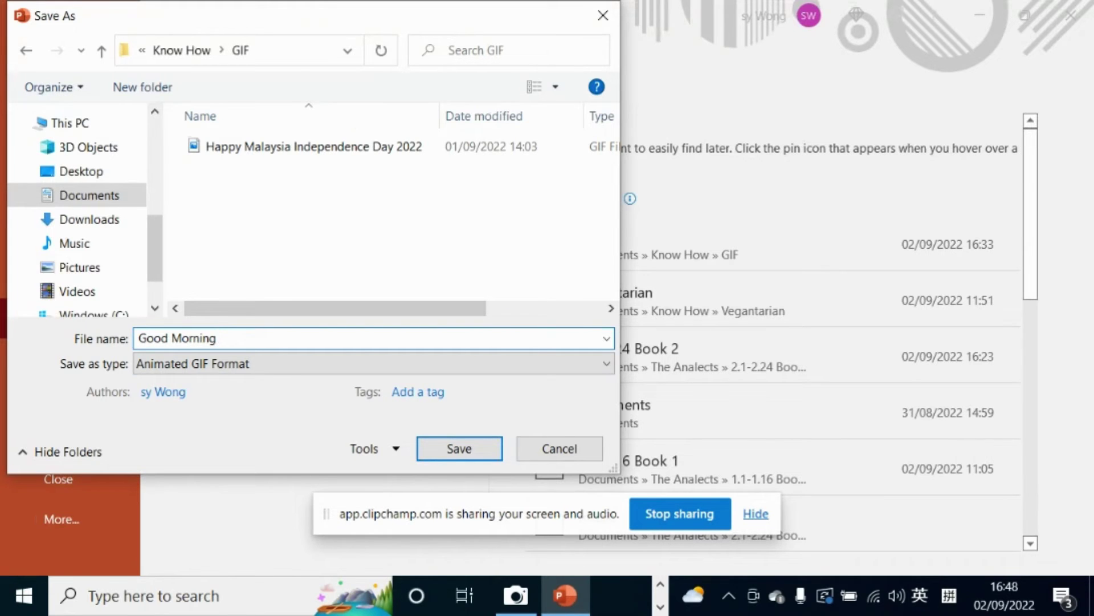
key(Return)
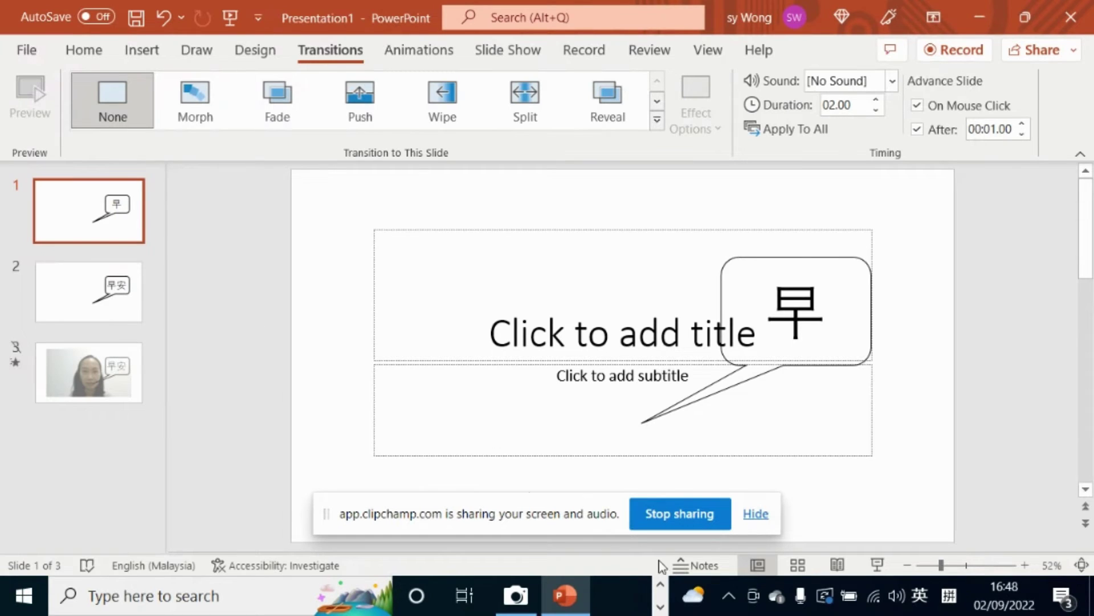
- Browse in File Explorer to Documents > Know How > GIF
click(665, 582)
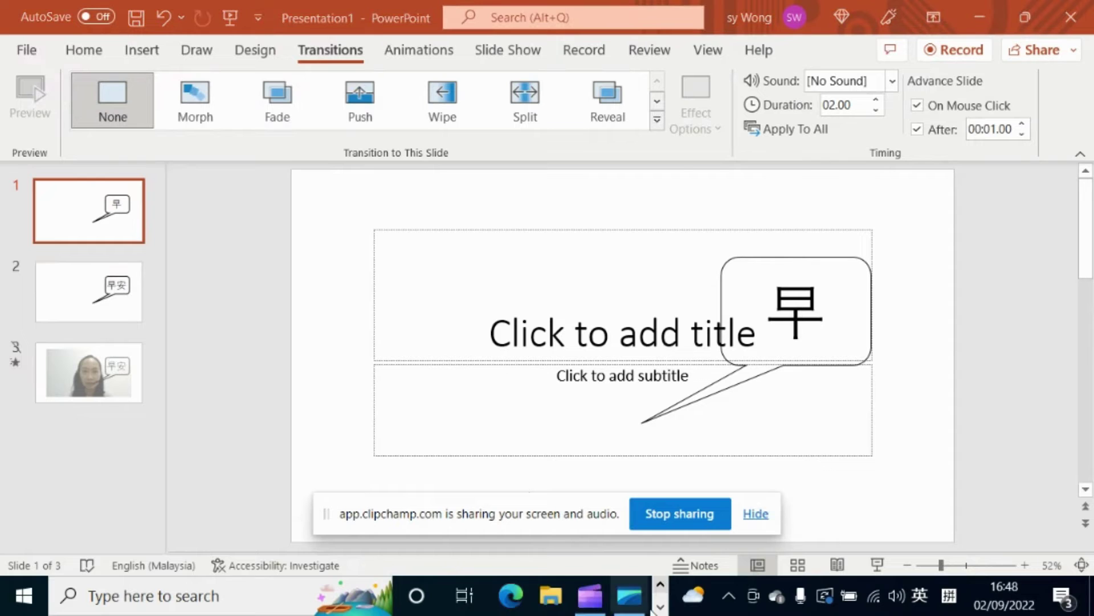
click(553, 596)
scroll(223, 491, down, 1)
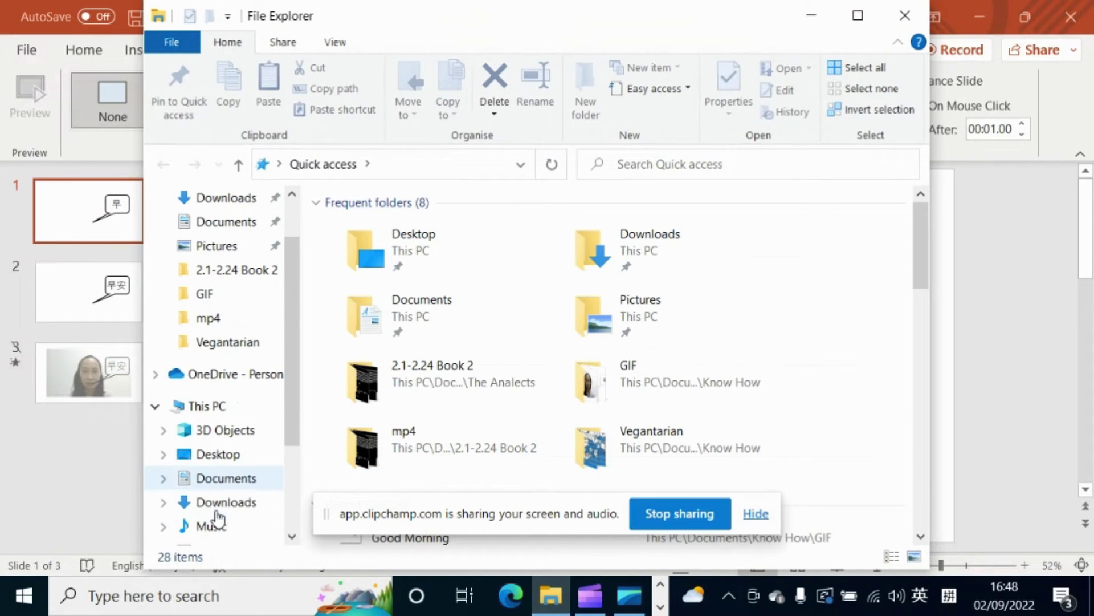
click(228, 478)
double_click(434, 250)
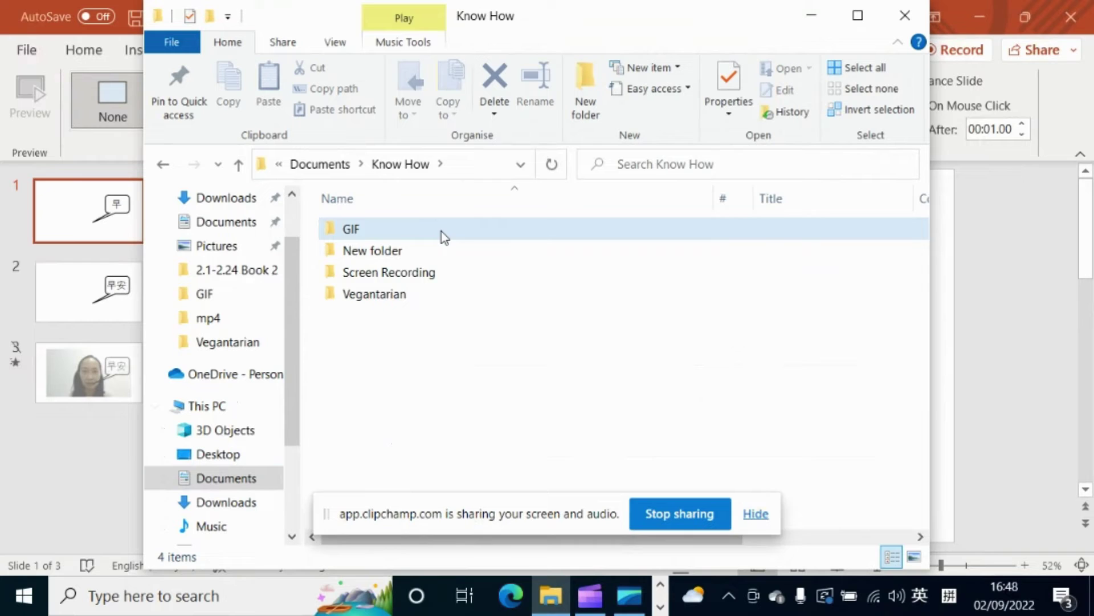
double_click(441, 230)
- Play Good Morning.gif in Photos, view the other GIF, then close the viewer
click(401, 276)
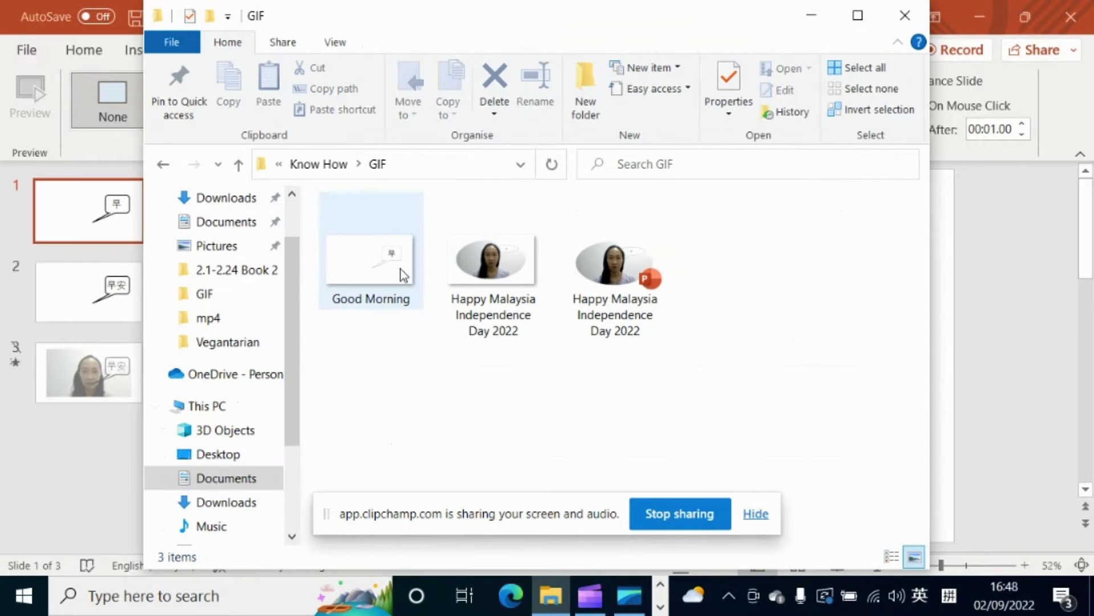
double_click(409, 305)
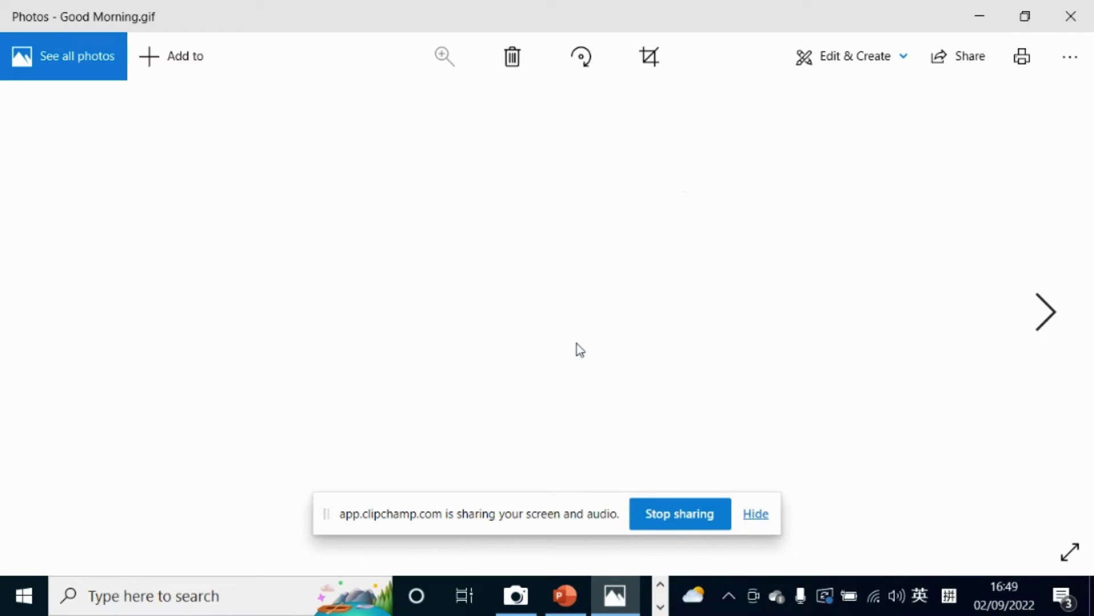
click(1045, 313)
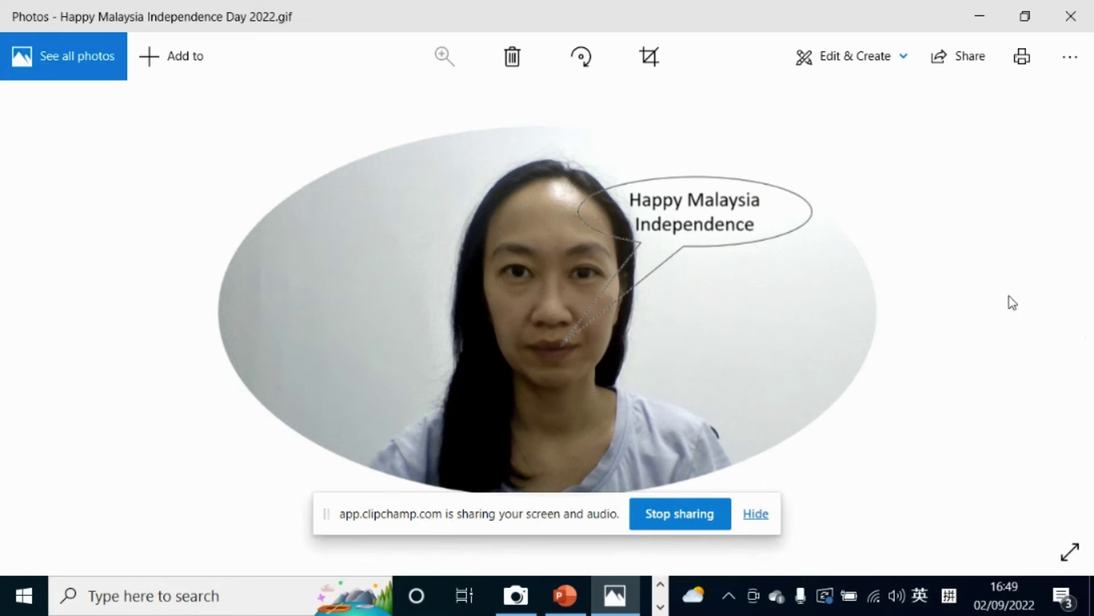
click(1071, 16)
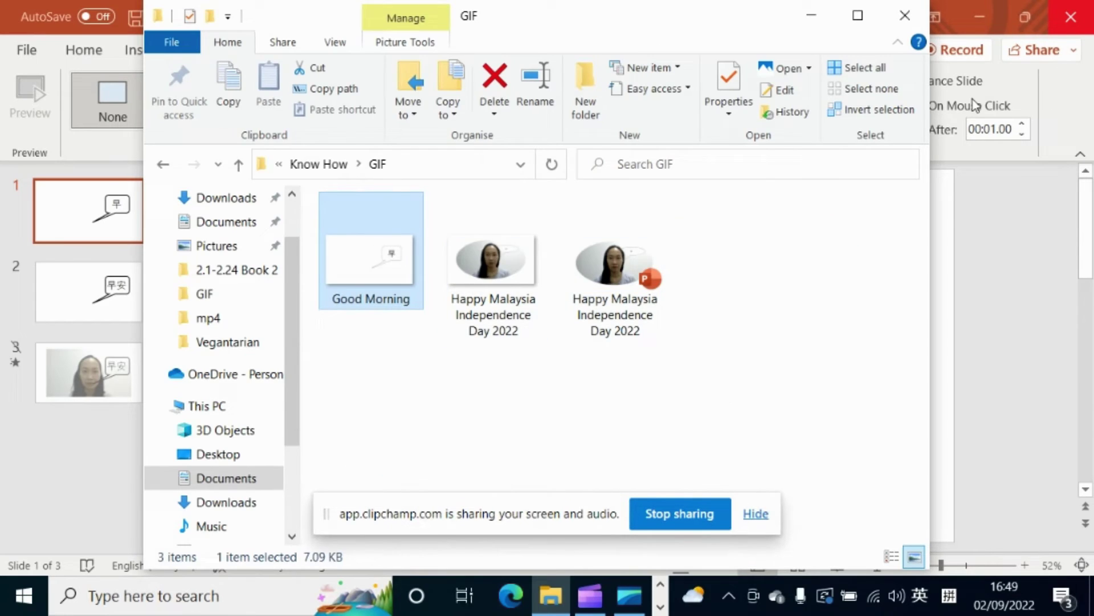
- Unhide slide 3 and delete its 早安 callout, leaving only the webcam video
click(990, 270)
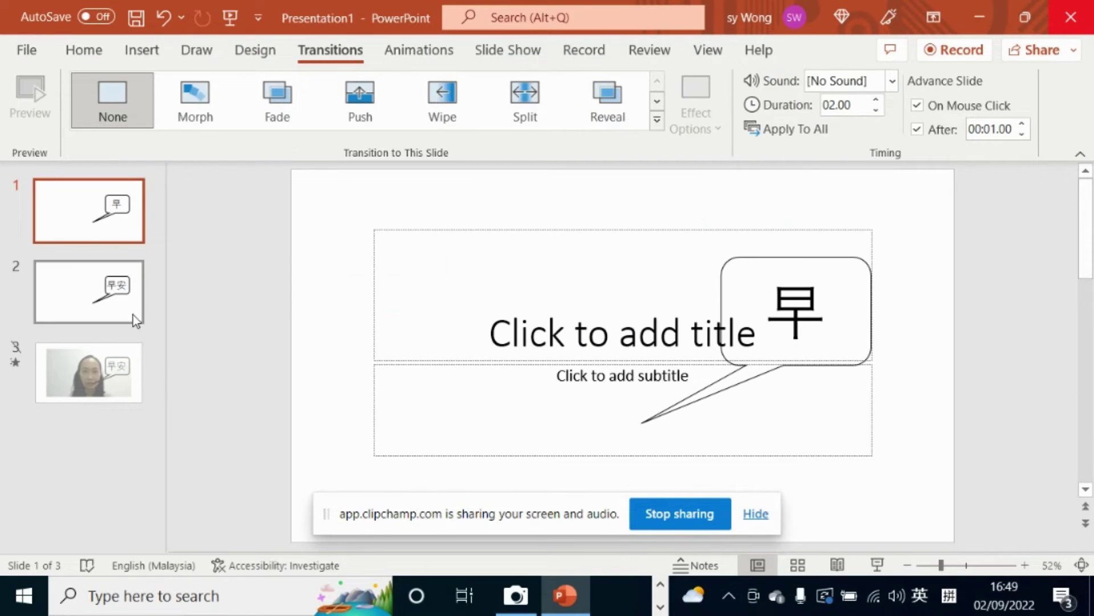
click(60, 361)
right_click(59, 362)
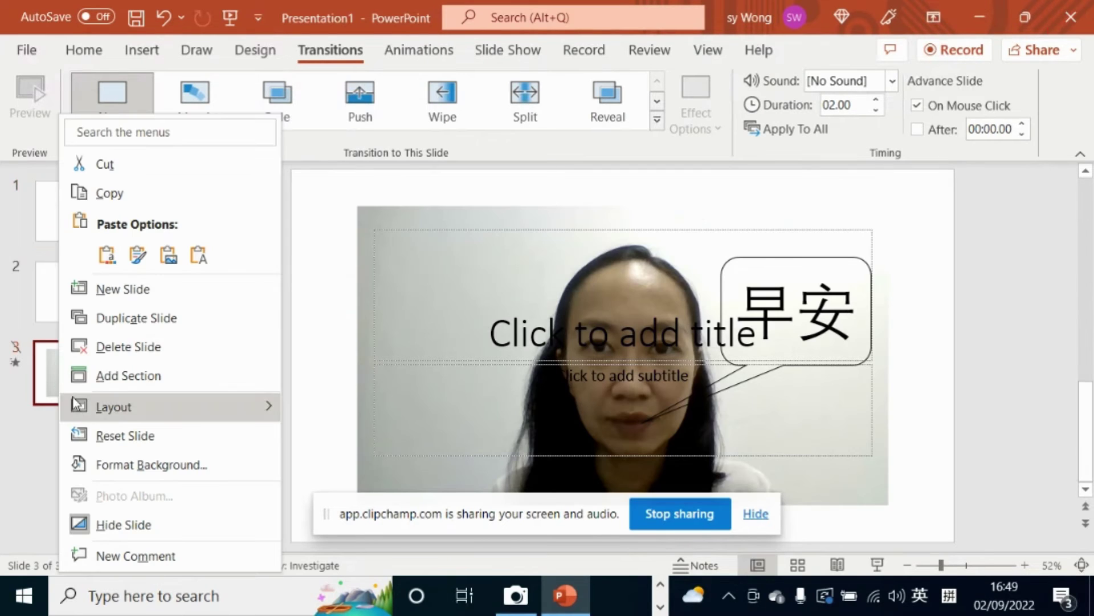
click(120, 525)
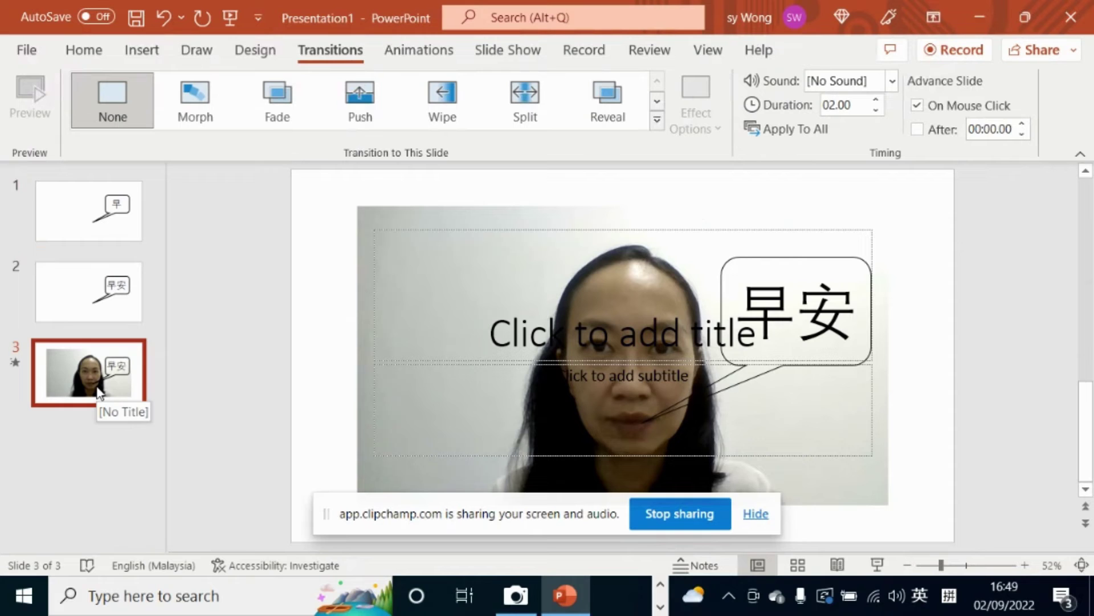
click(788, 260)
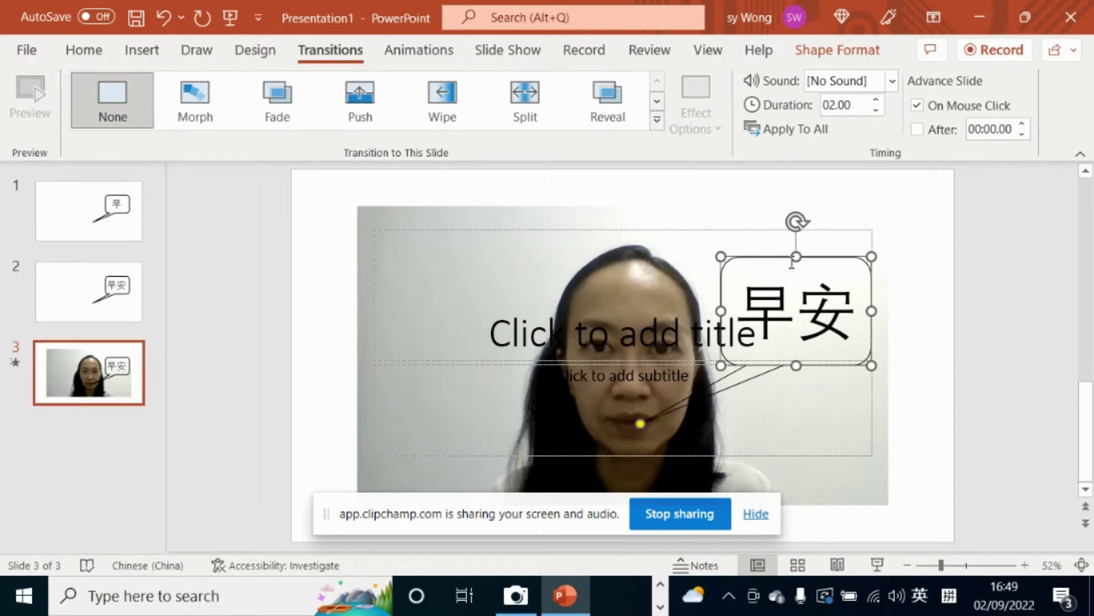
key(Delete)
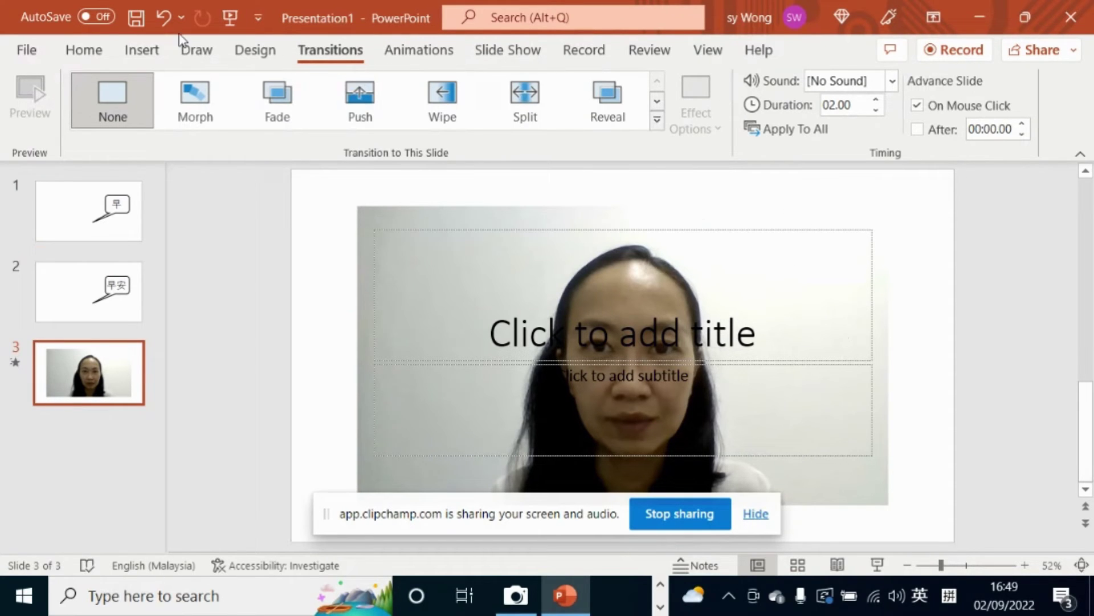
- Insert the Good Morning GIF from Documents\Know How\GIF onto slide 3
click(142, 50)
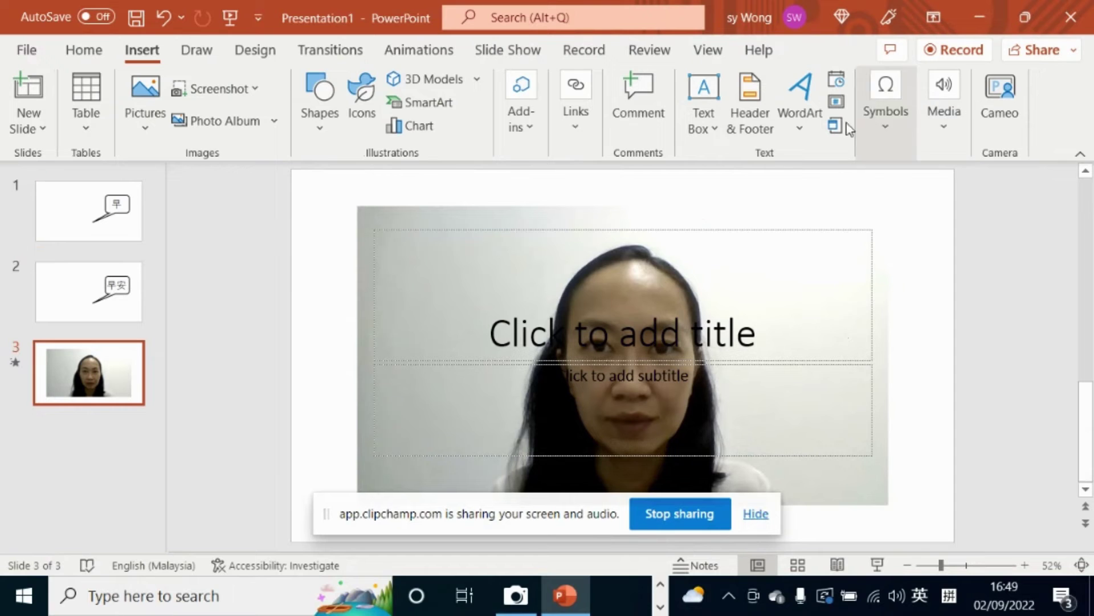
click(138, 101)
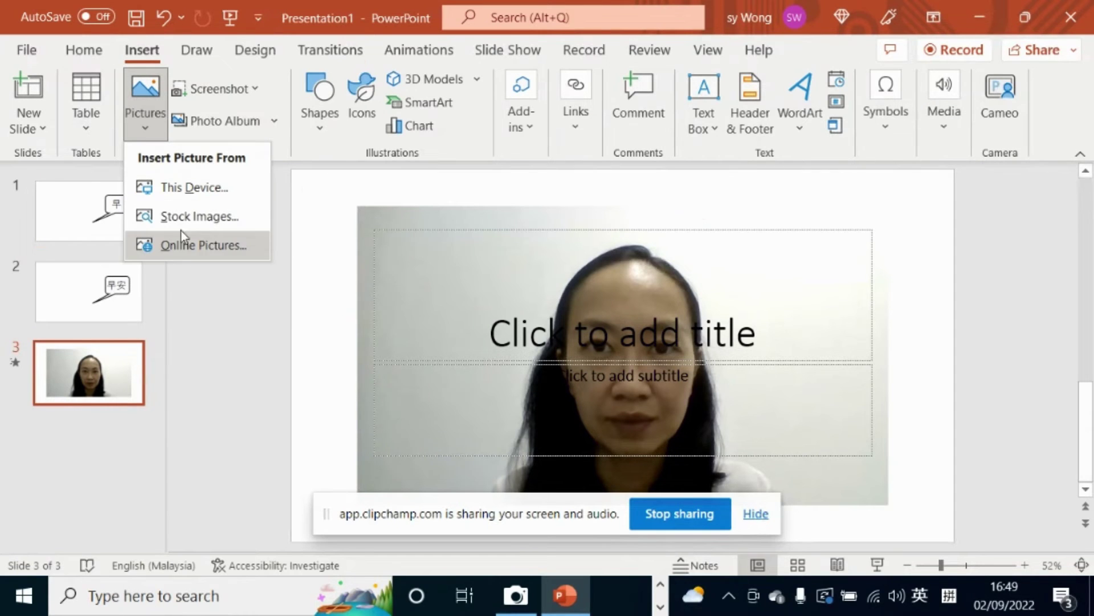
click(193, 189)
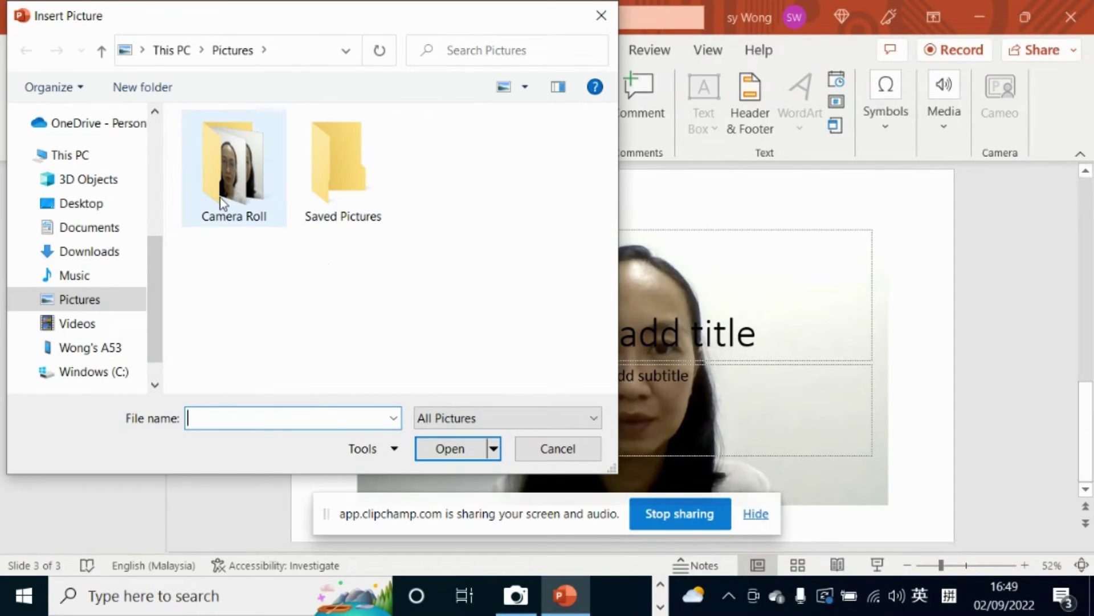
click(92, 228)
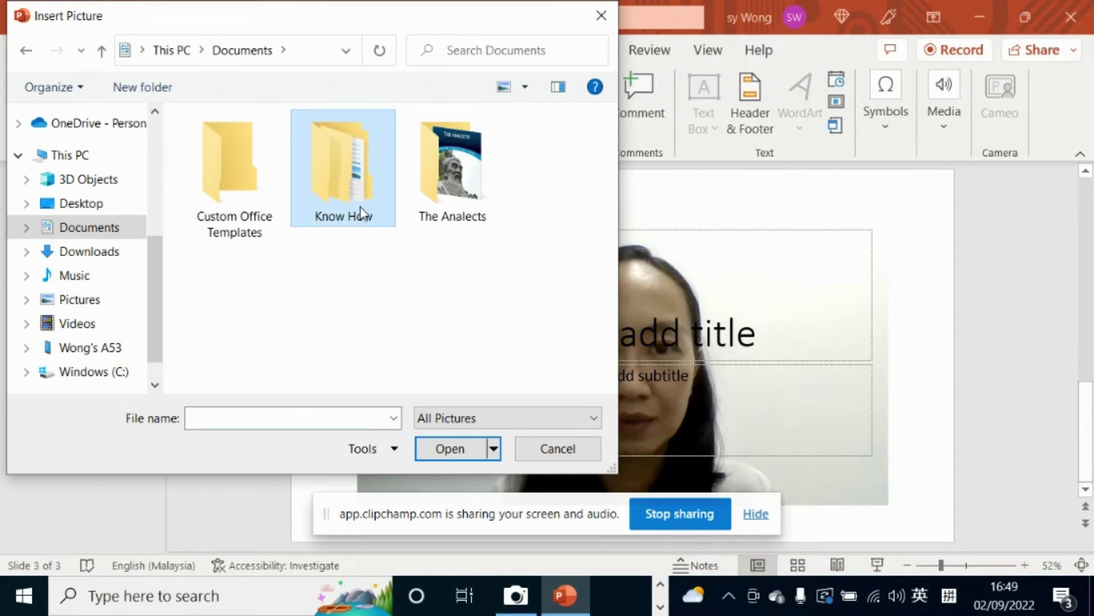
double_click(360, 213)
double_click(280, 148)
click(273, 178)
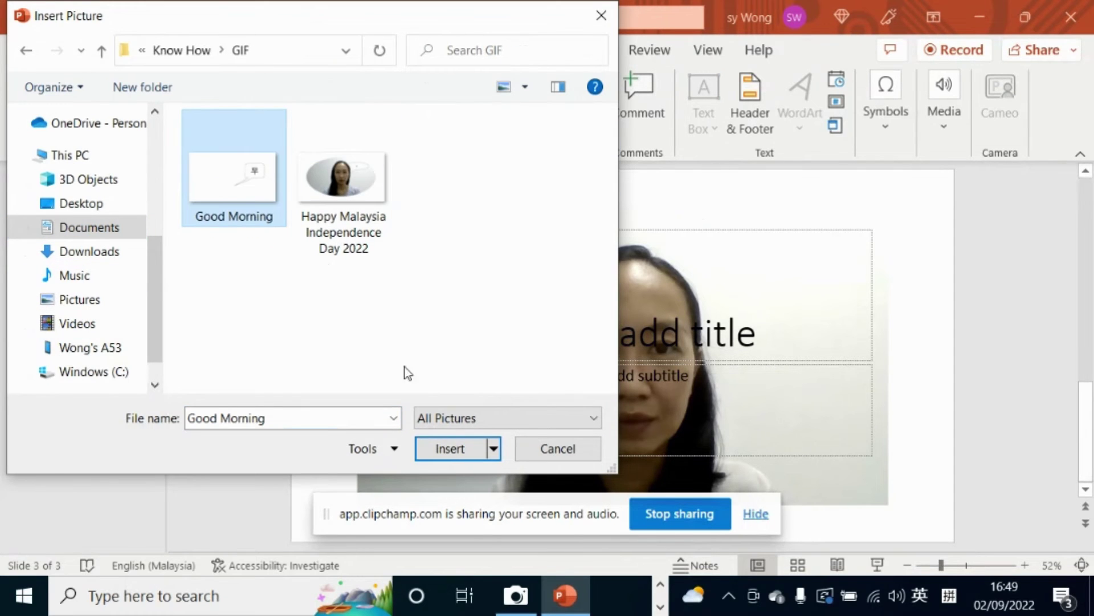
click(451, 448)
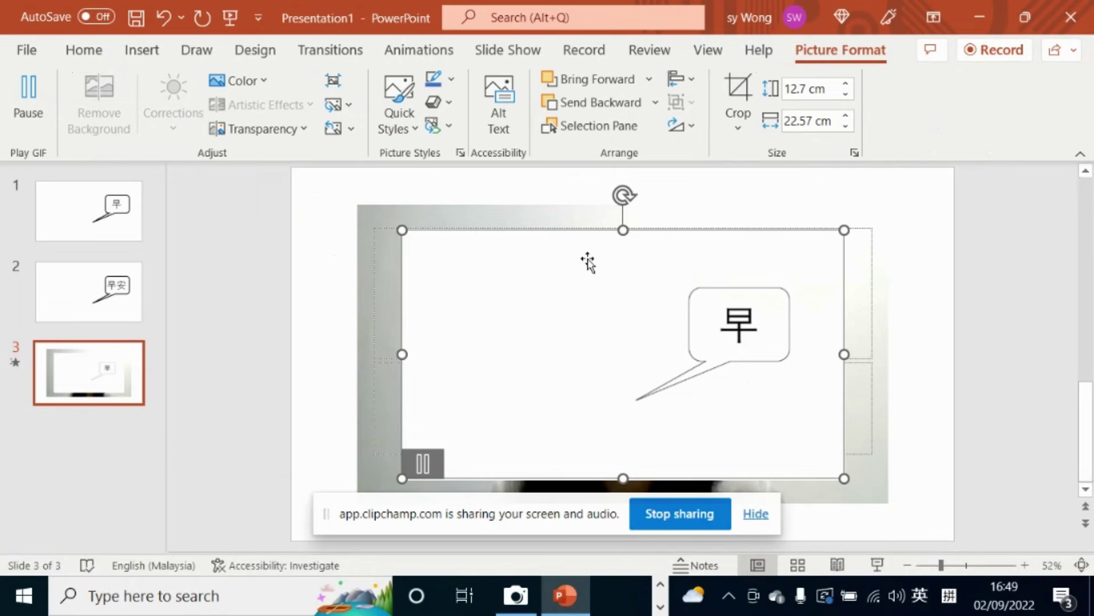
- Make the GIF's white background transparent and nudge the callout slightly lower
click(240, 80)
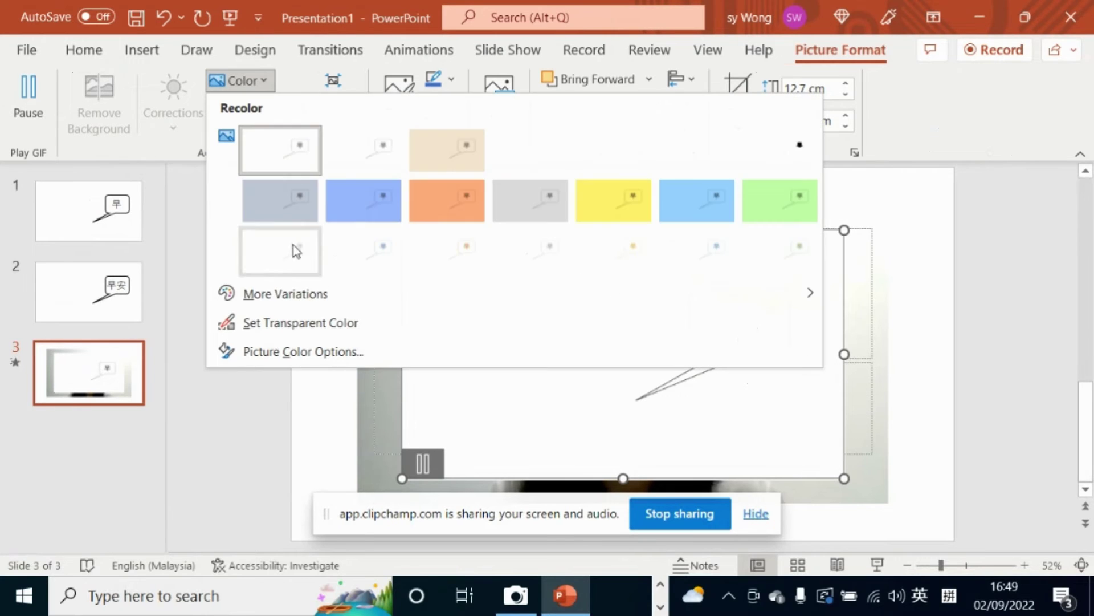
click(298, 322)
click(543, 302)
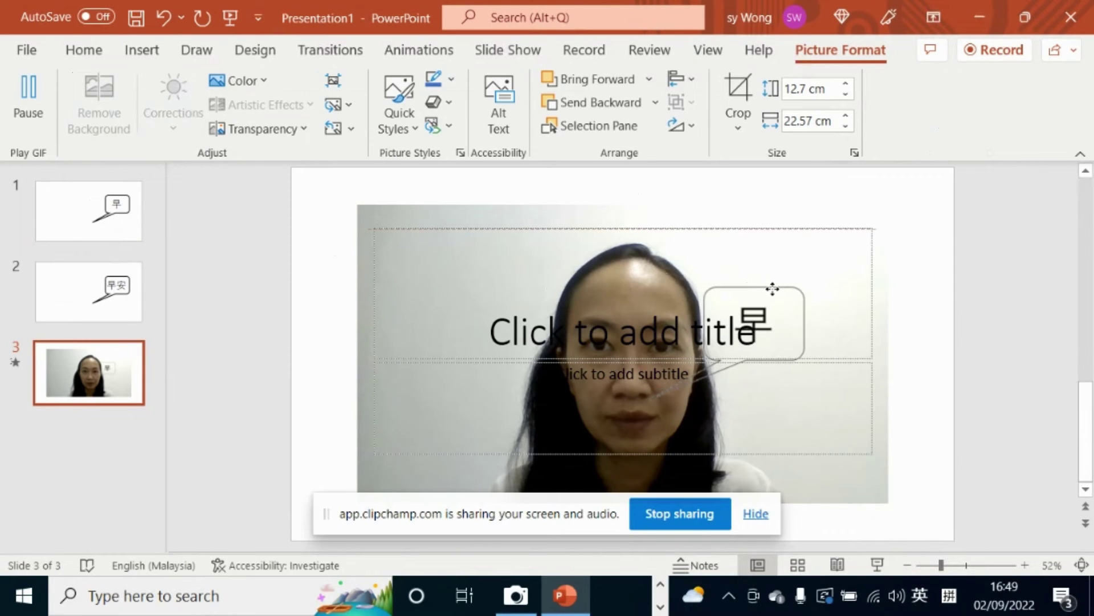
drag(773, 289, 769, 312)
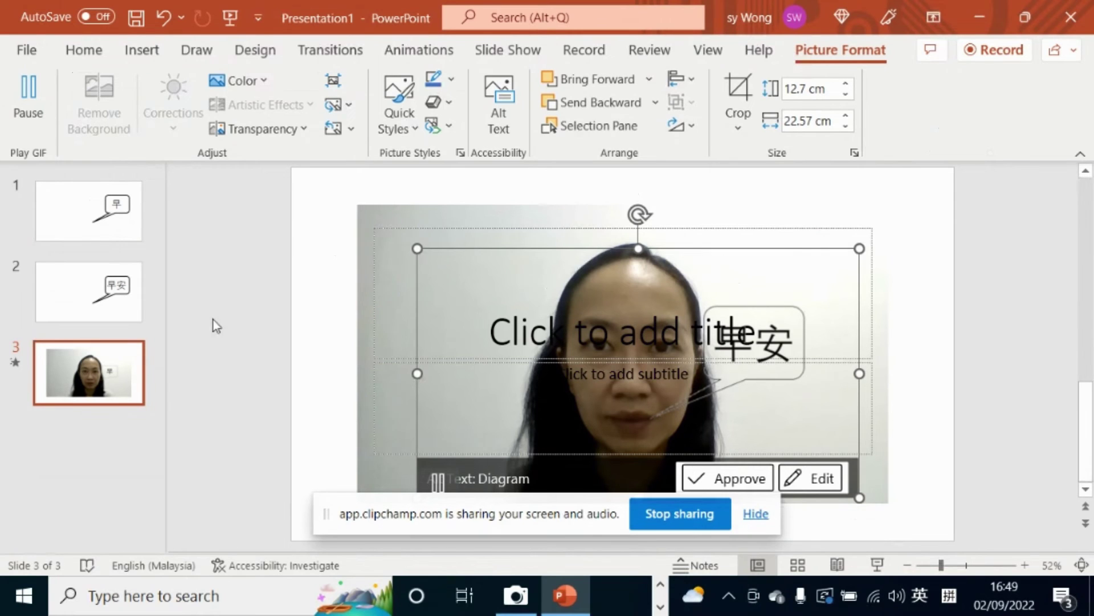
- Hide slides 1 and 2, leaving slide 3 selected
click(81, 220)
right_click(94, 320)
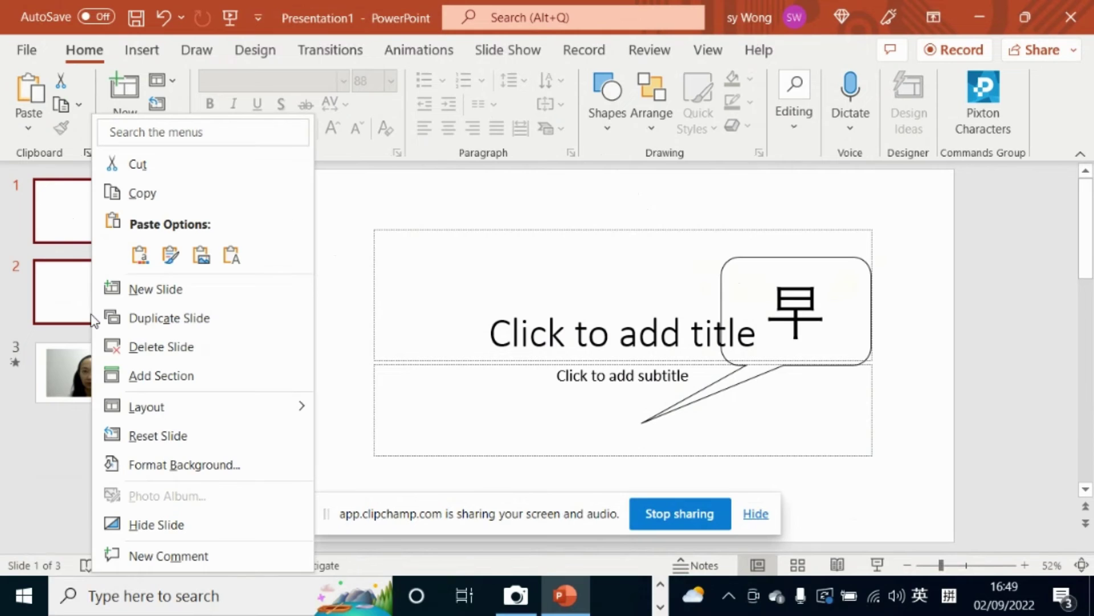
click(167, 520)
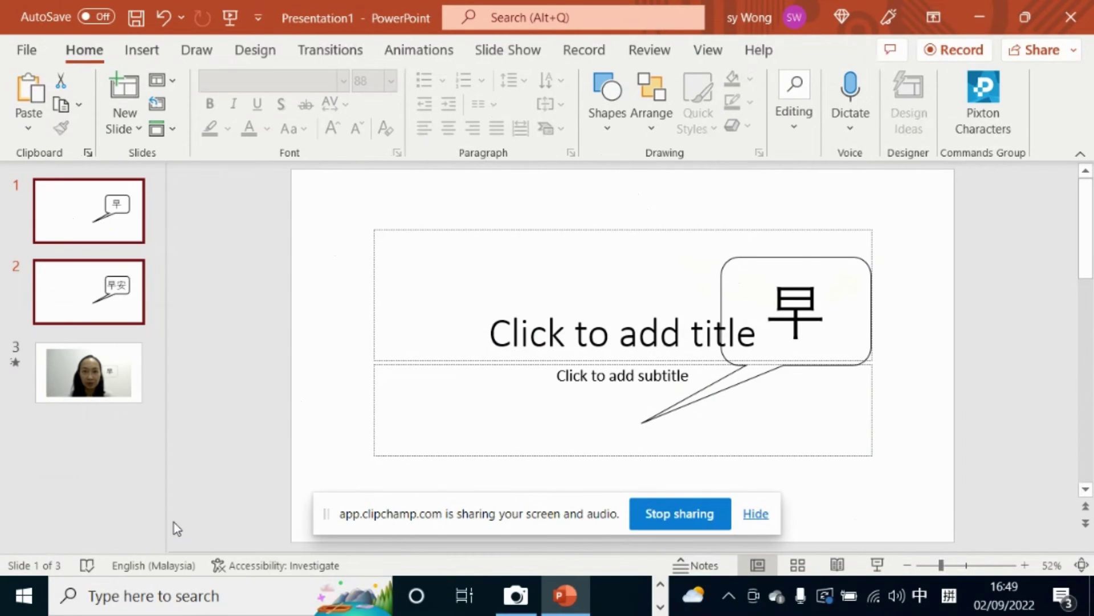
click(97, 391)
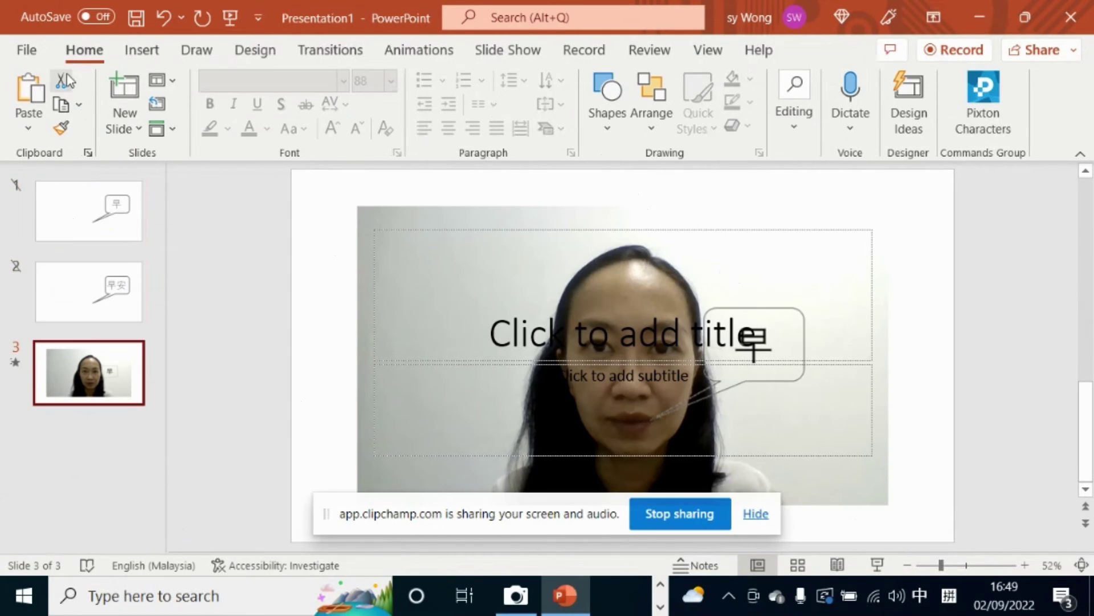
- Start a Save As in Animated GIF Format, targeting the Know How\GIF folder
click(27, 49)
click(86, 318)
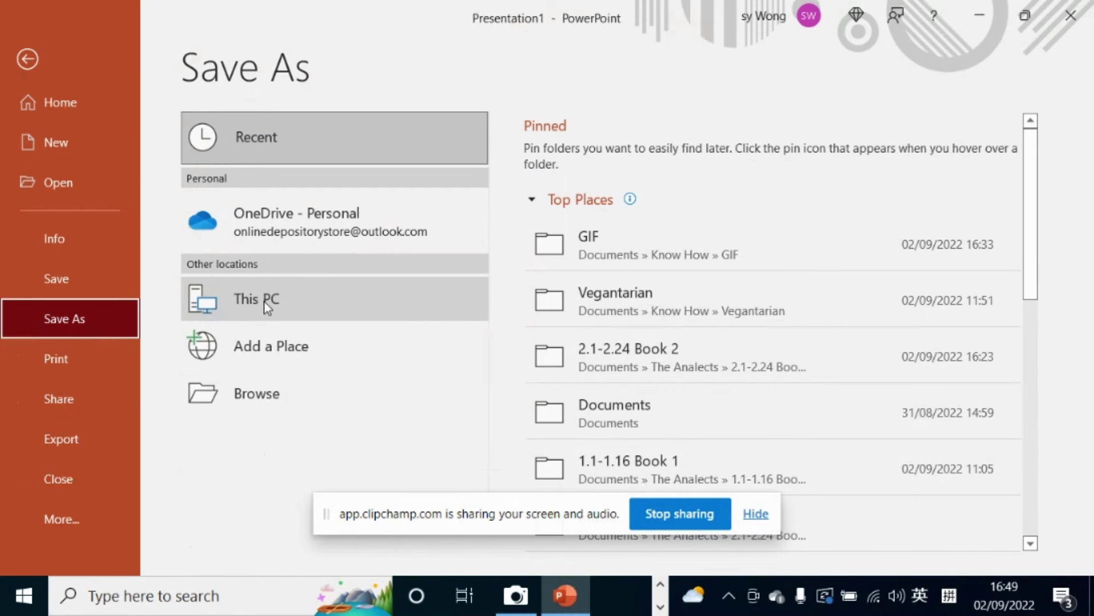
click(269, 393)
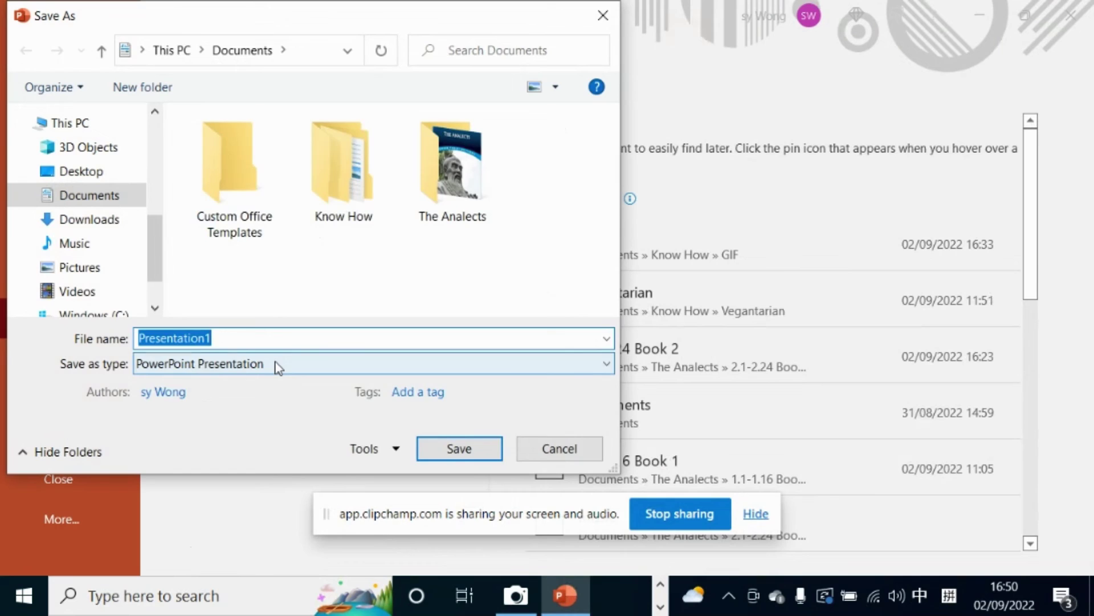
click(276, 365)
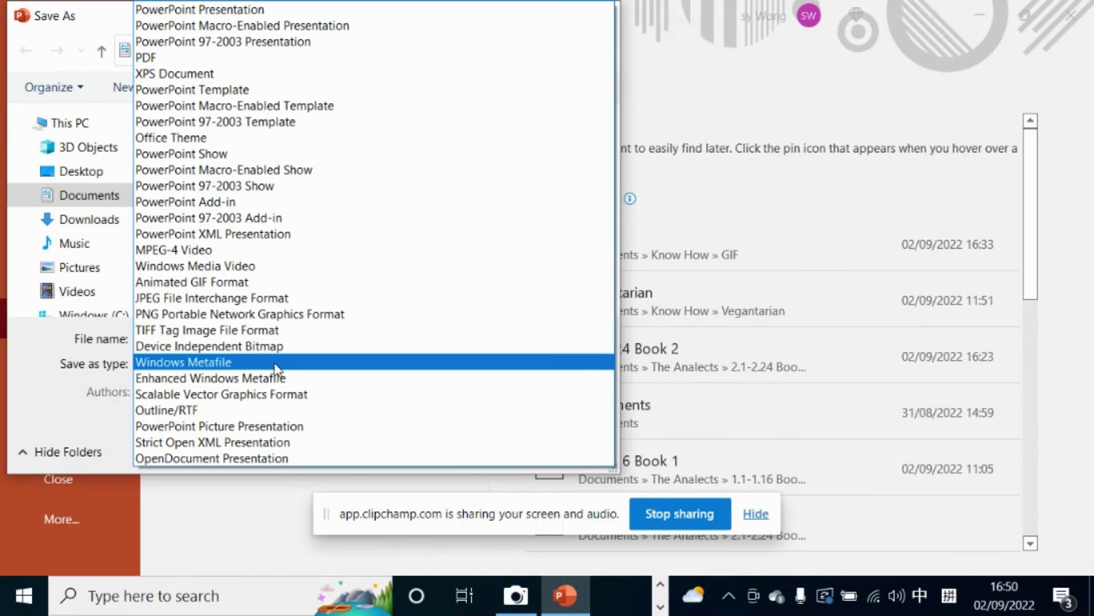
click(221, 281)
click(323, 187)
double_click(322, 187)
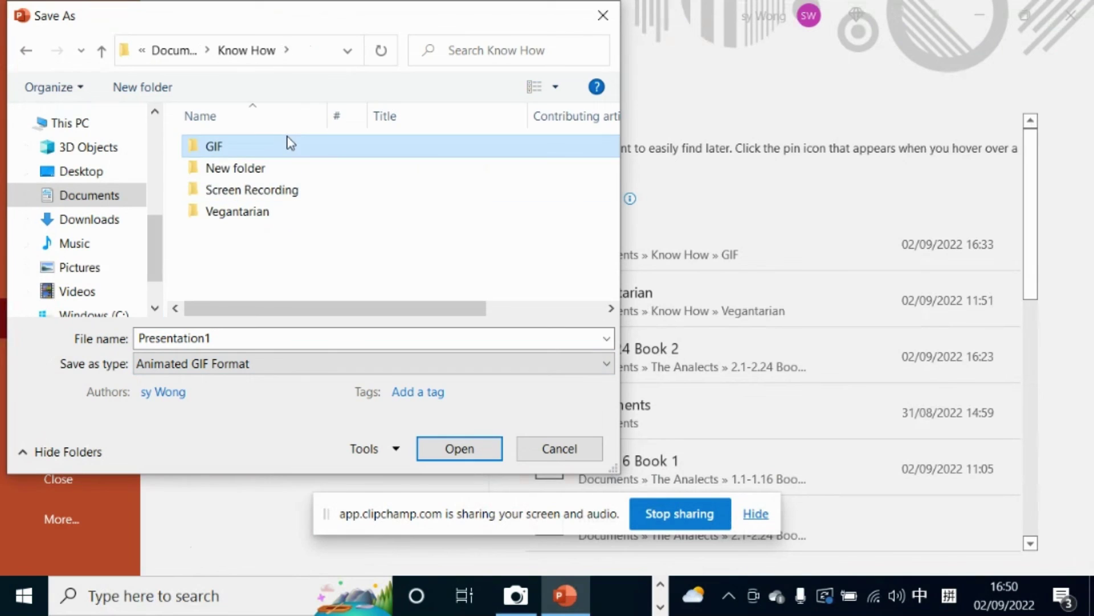
double_click(285, 143)
- Switch input to English (United States) and save the GIF as Good Morning with Video
text(Good)
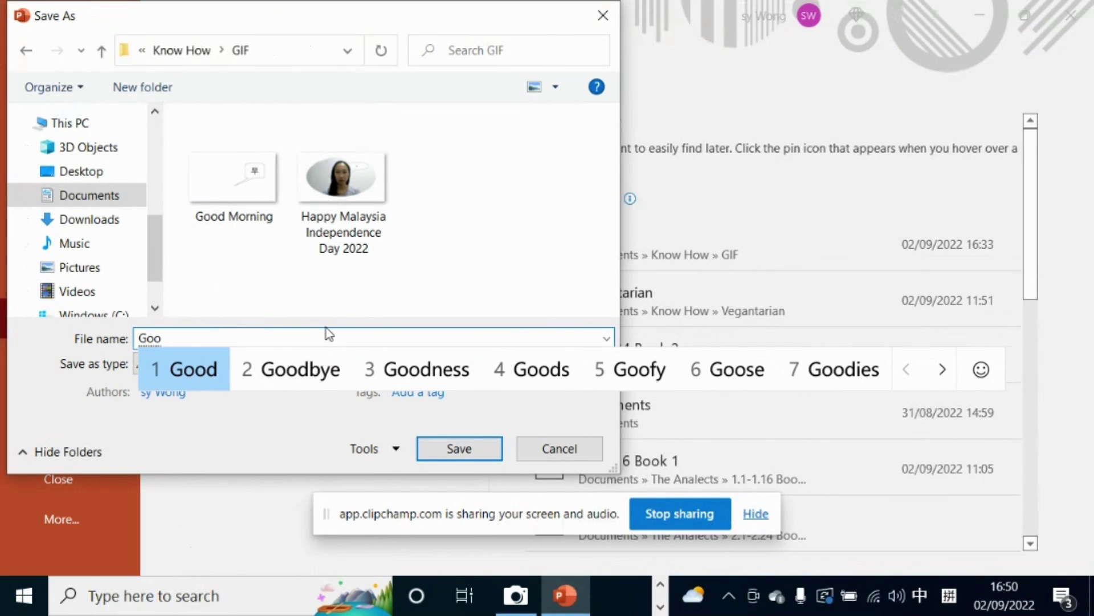
key(Escape)
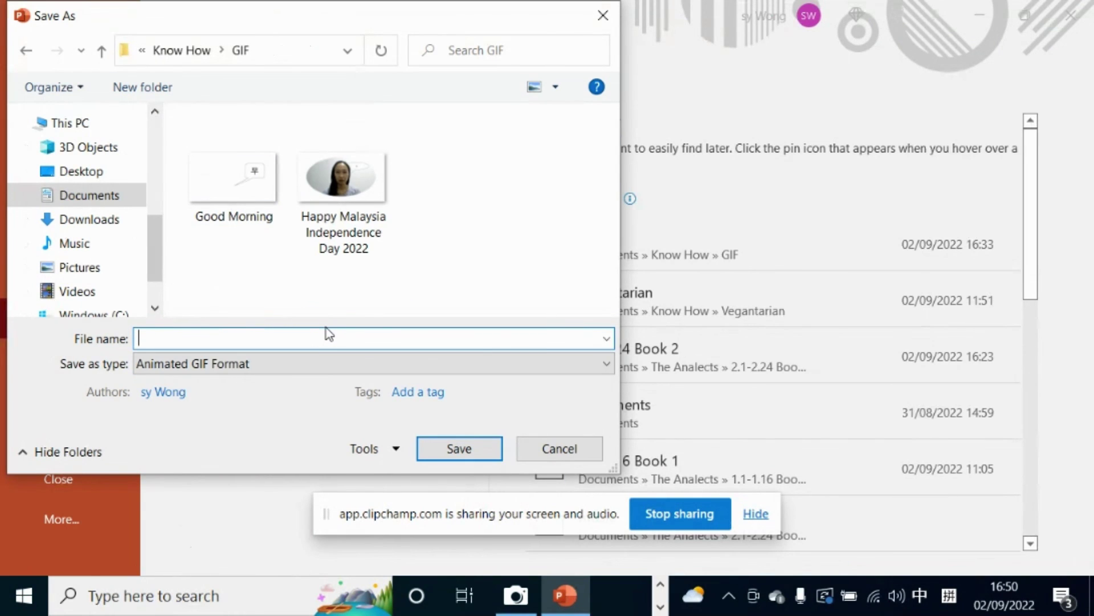
click(949, 595)
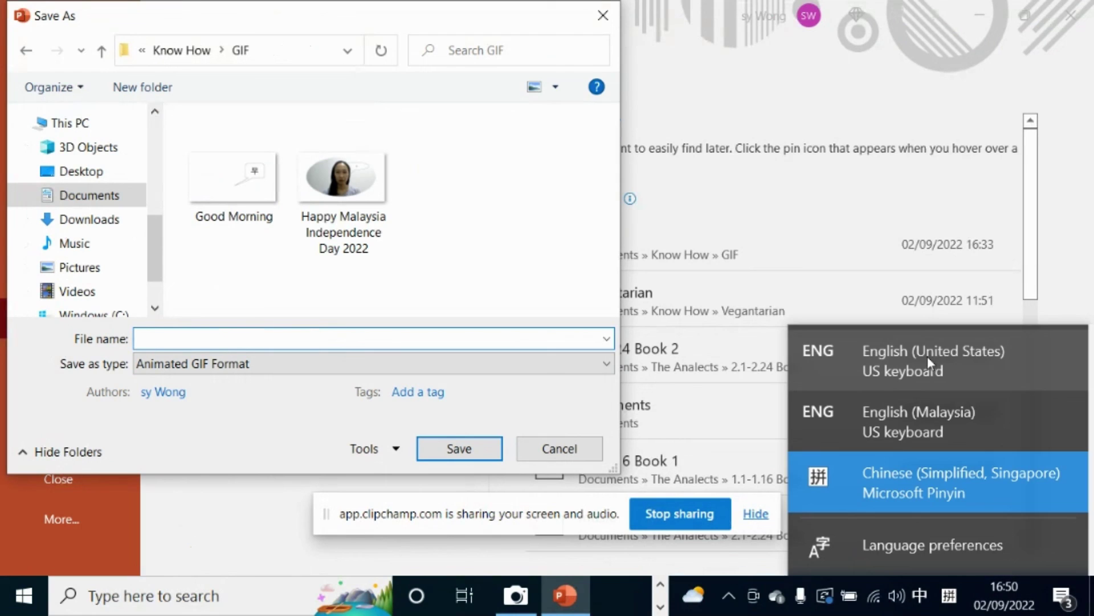
click(922, 351)
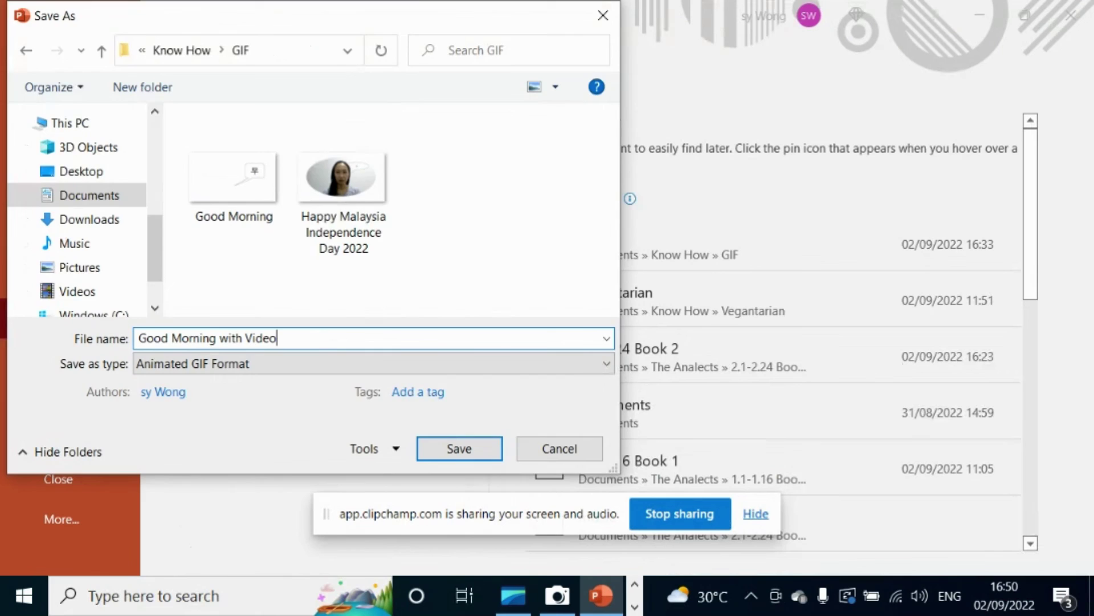
key(Return)
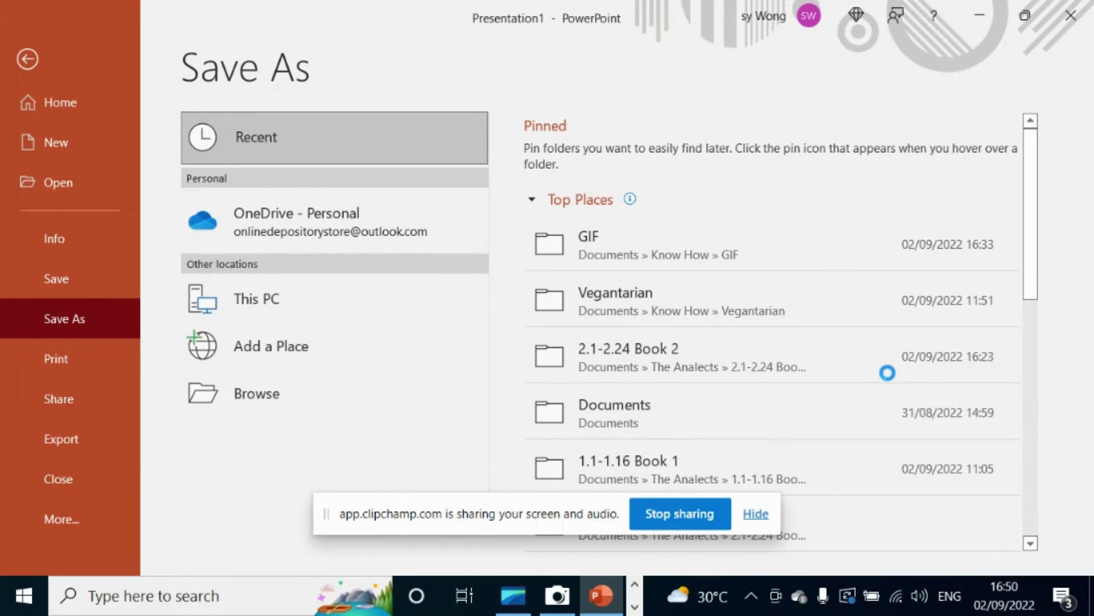
- Open Good Morning with Video from the GIF folder to preview it
click(634, 584)
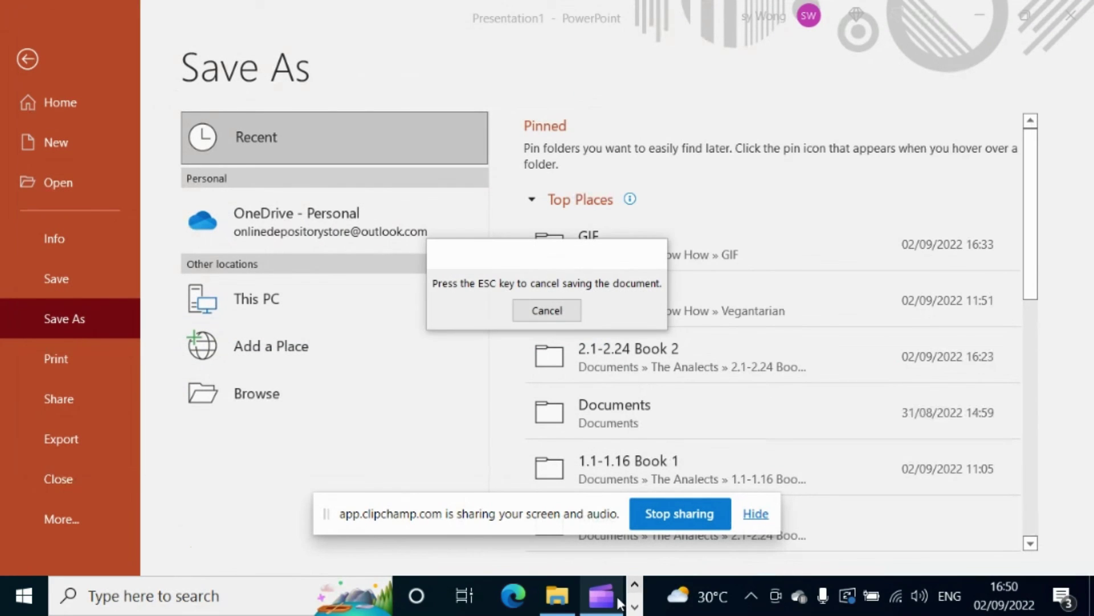
click(564, 605)
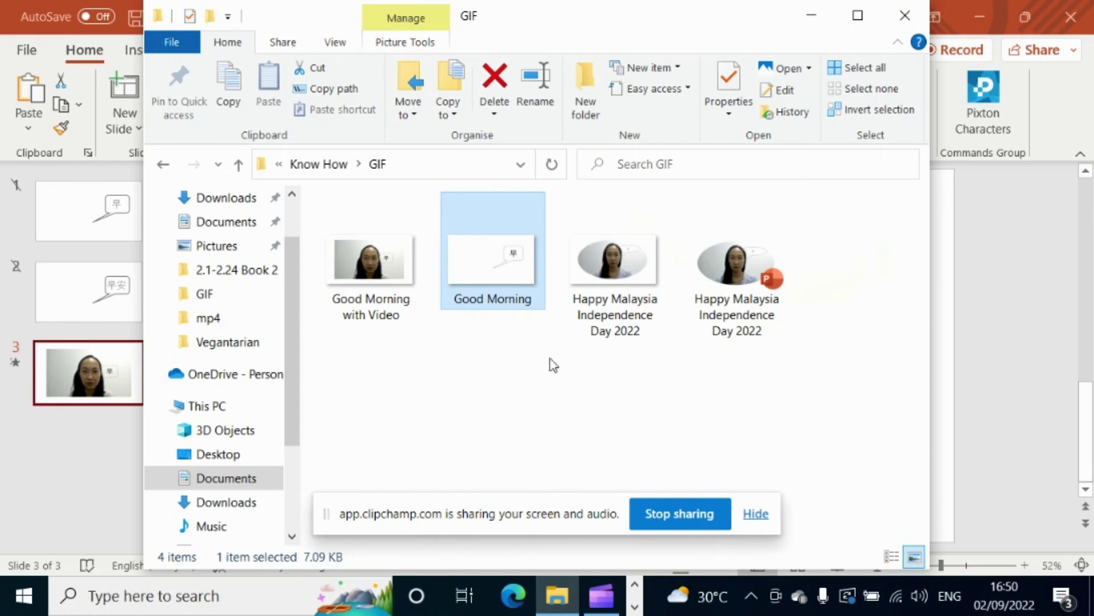
click(385, 296)
double_click(385, 276)
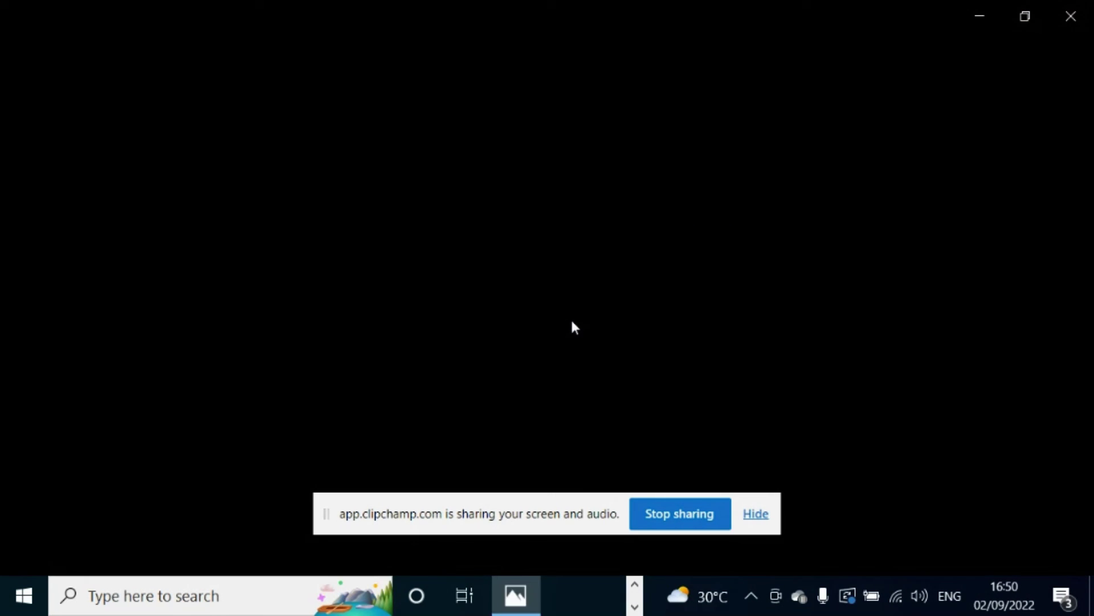